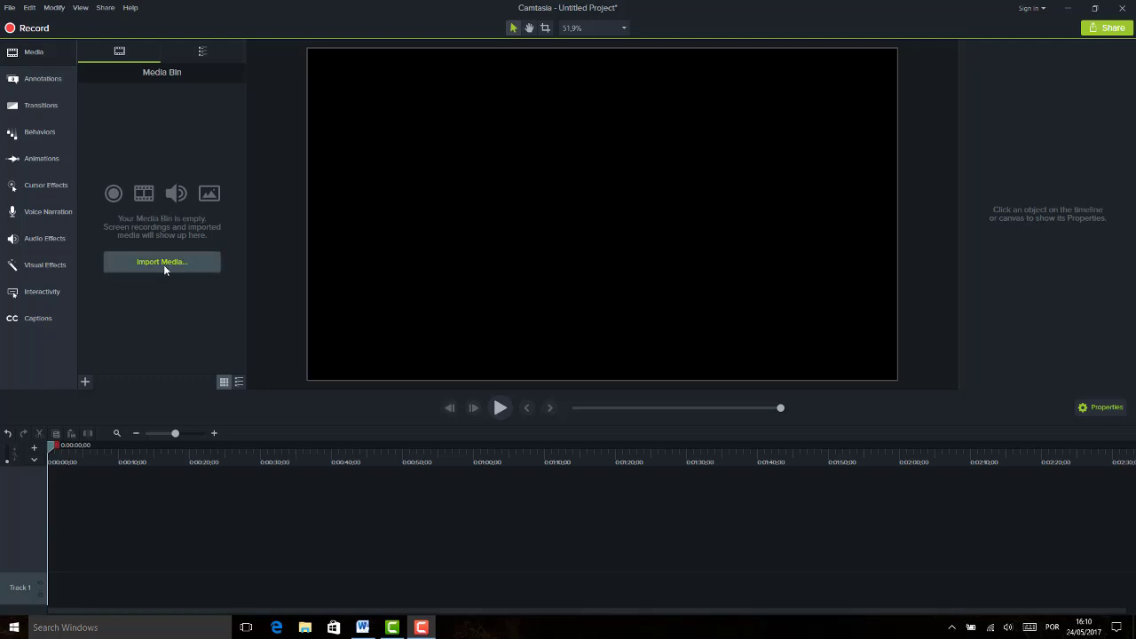
- Import the video Camtasia aula 01 - apresentacao do programa.mp4 from the Aulas Camtasia folder into the Media Bin
click(162, 263)
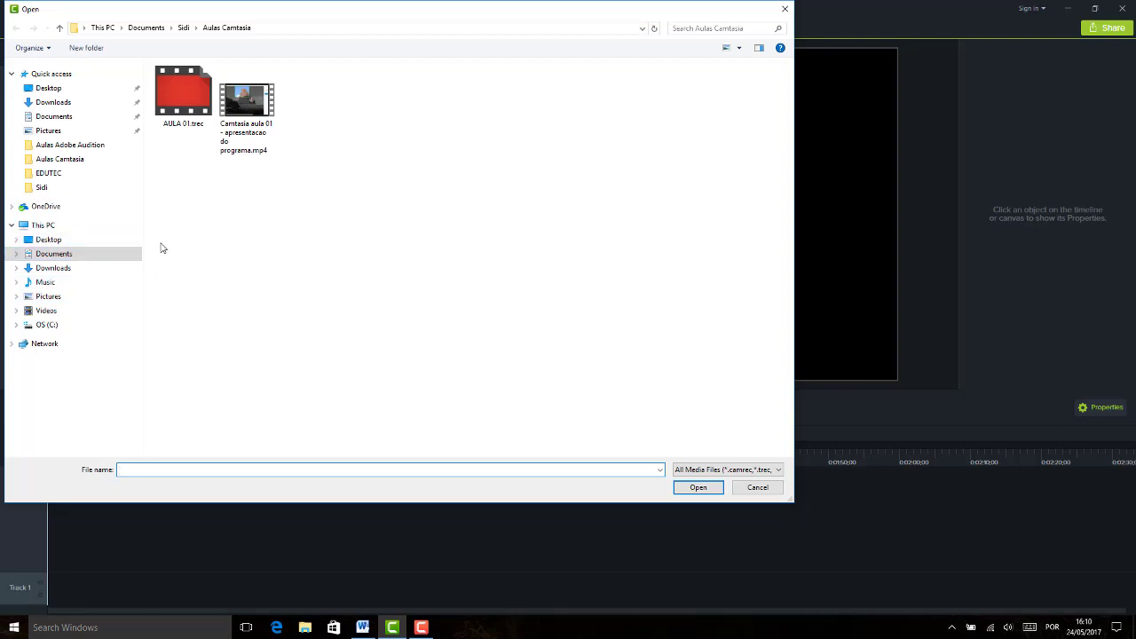
click(255, 103)
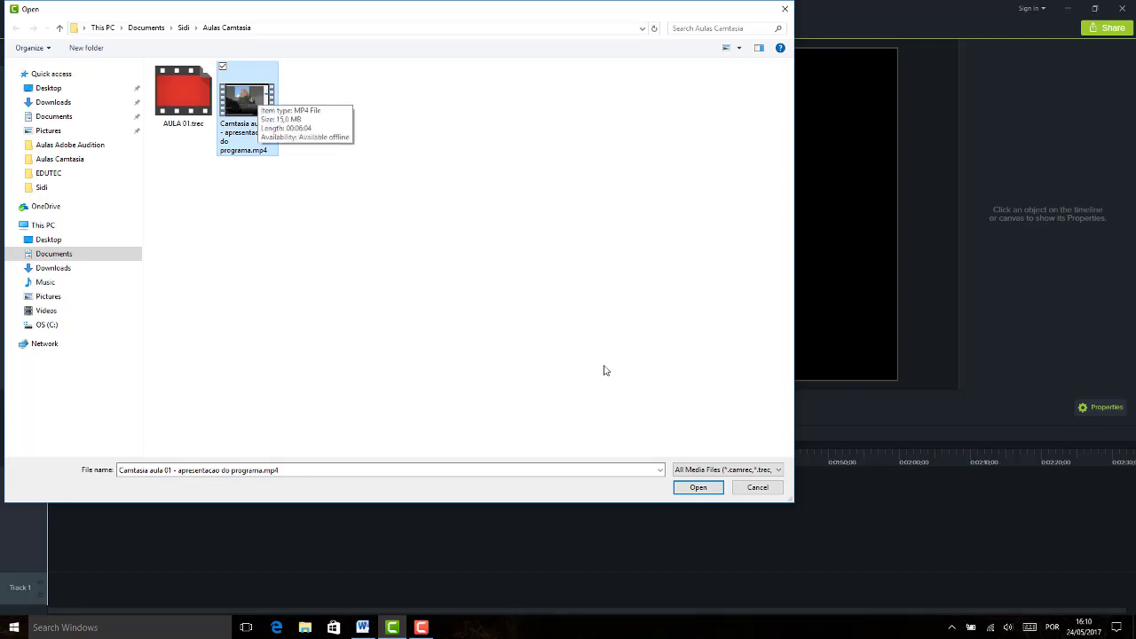
click(700, 487)
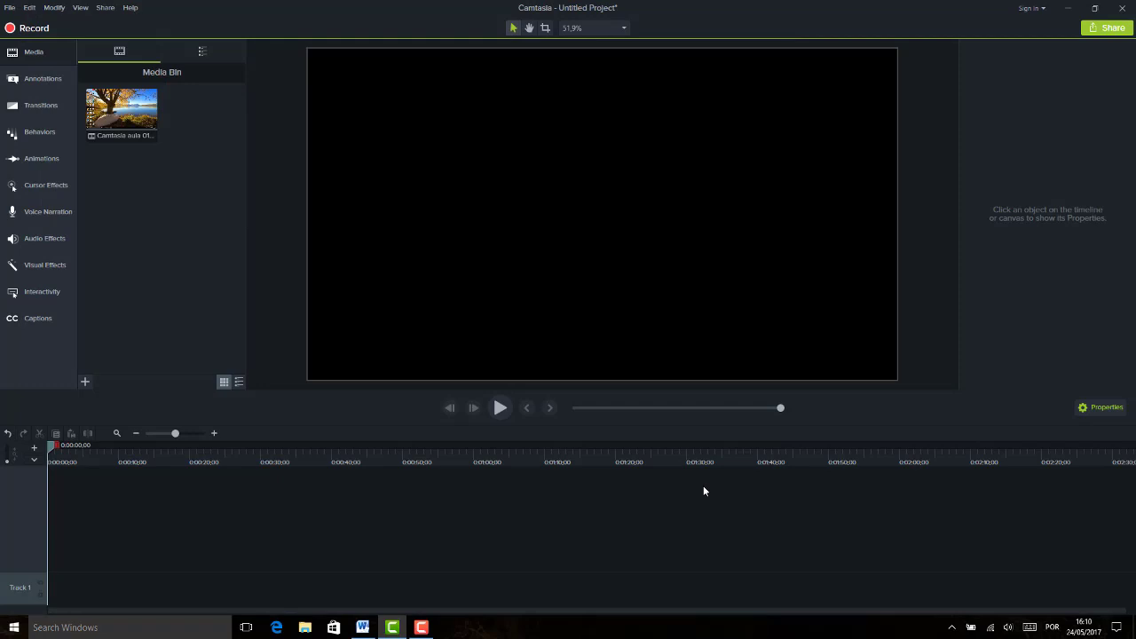
click(137, 135)
click(161, 155)
click(122, 111)
click(164, 195)
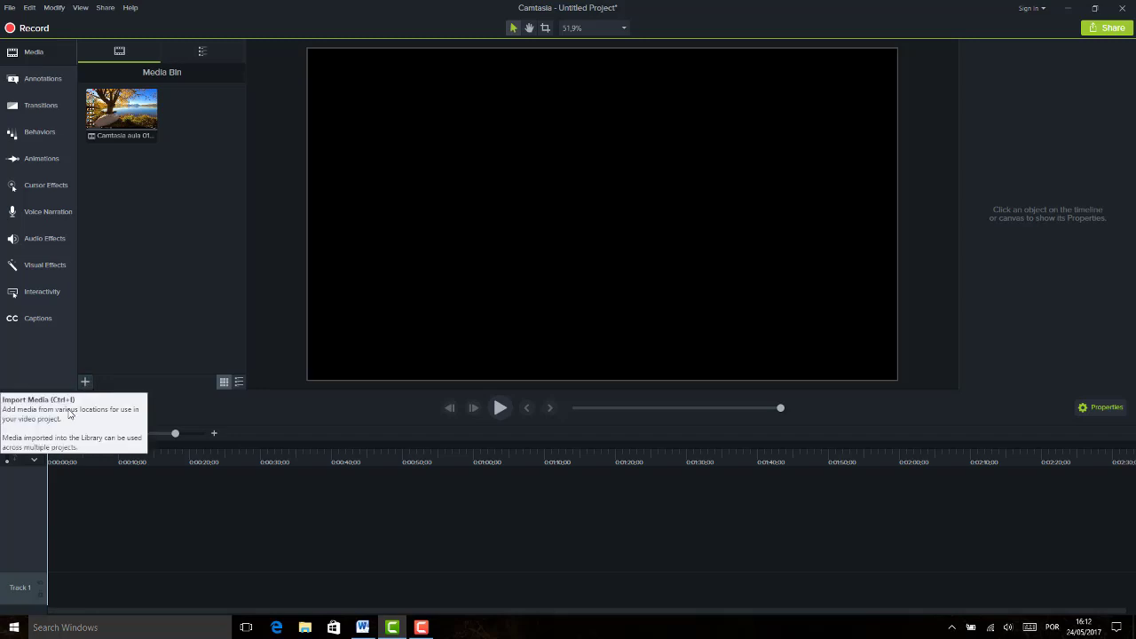
click(85, 383)
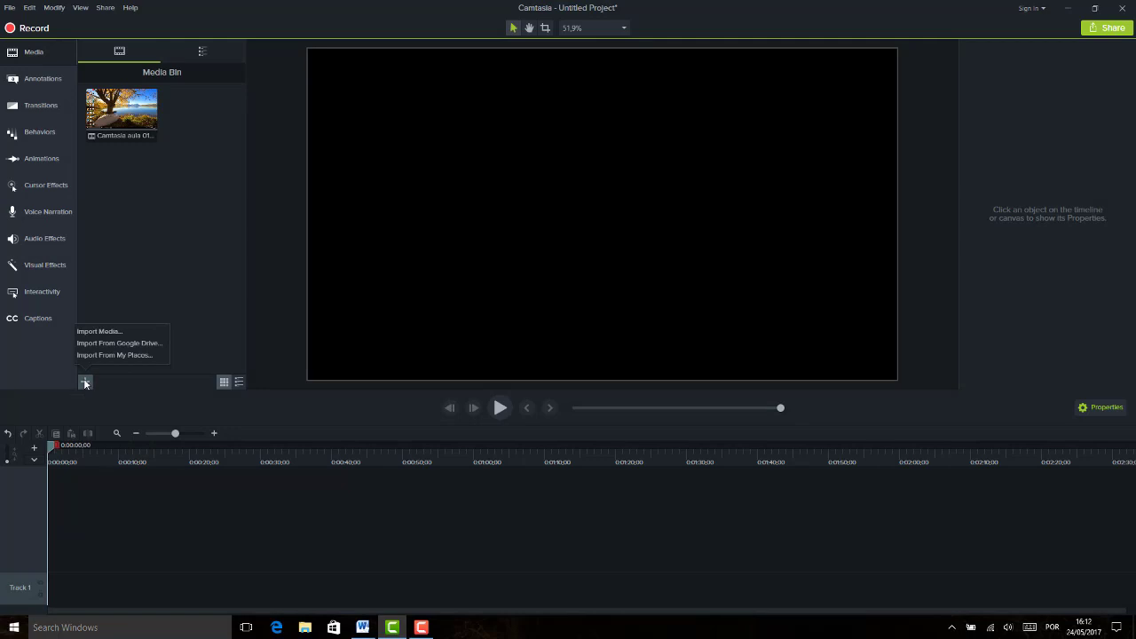
click(116, 333)
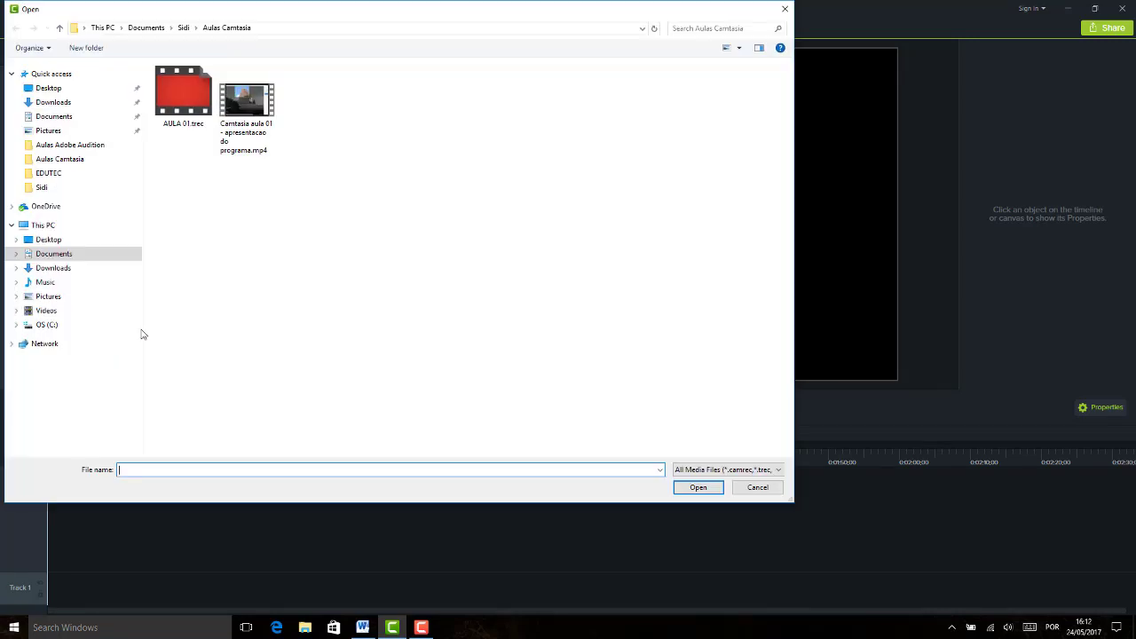
click(754, 487)
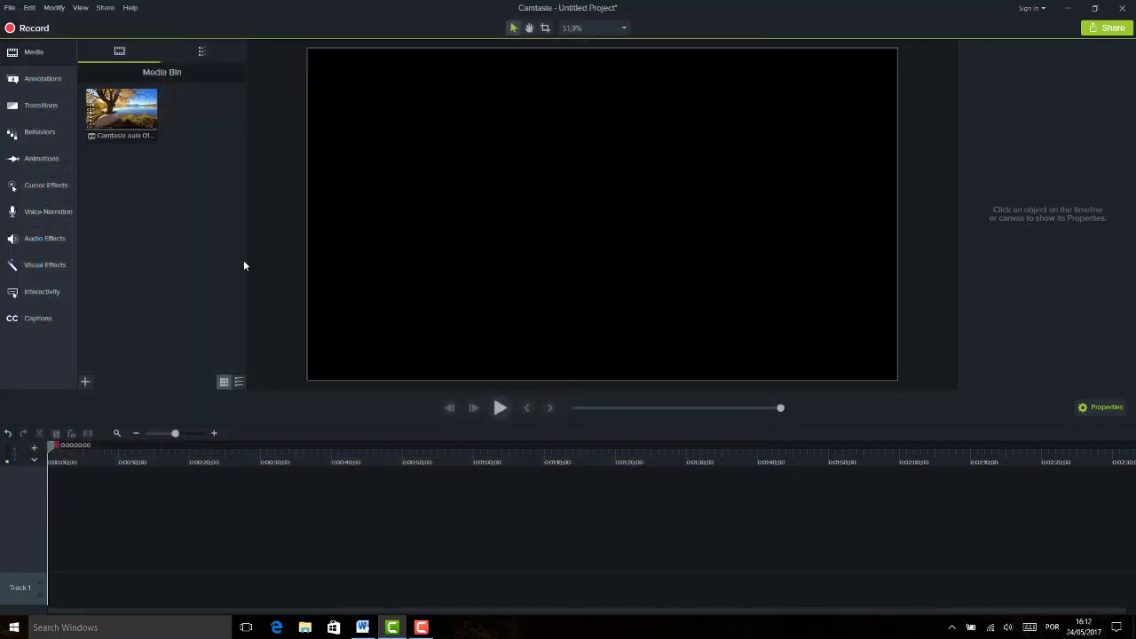
- Reopen the media import dialog, move it so it no longer covers the Media panel, and review the supported file type filters
key(ctrl+i)
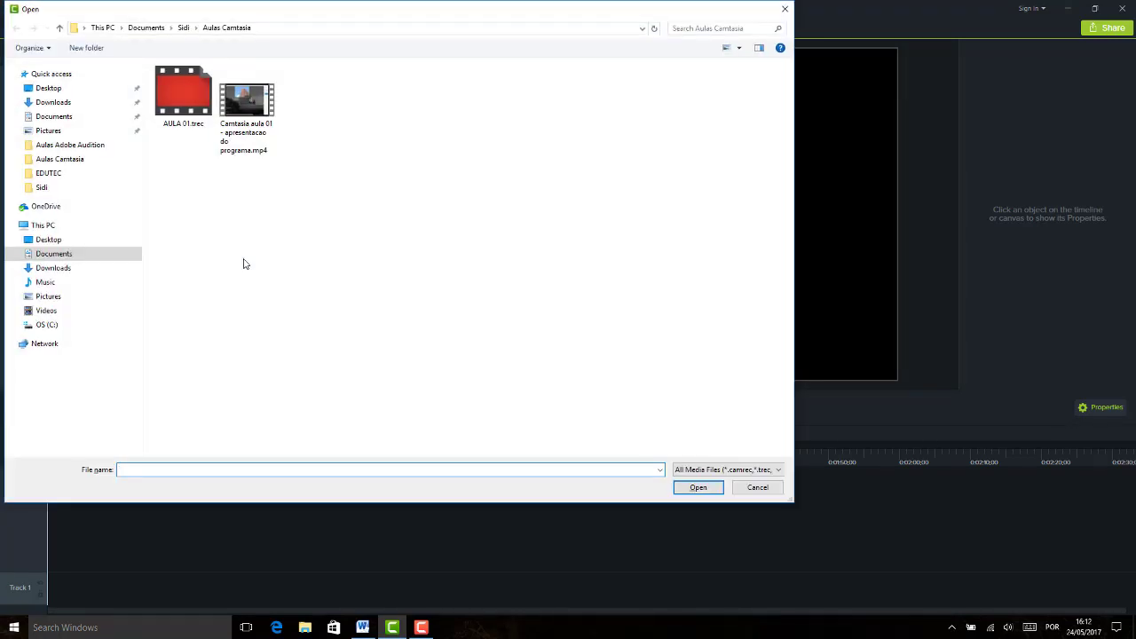
click(266, 97)
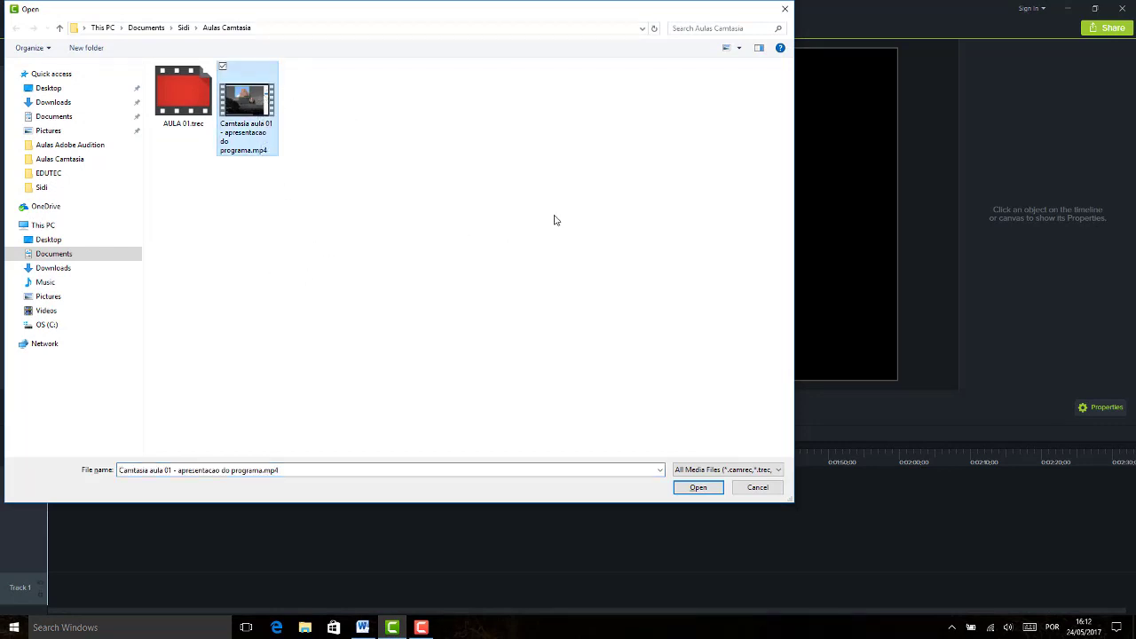
click(779, 469)
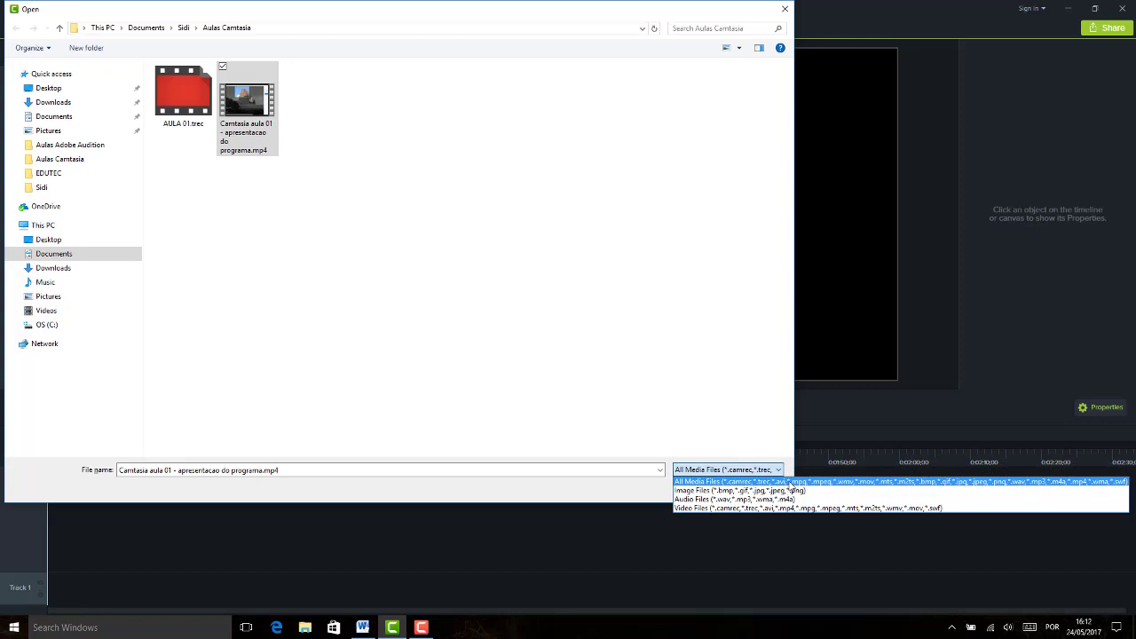
click(15, 627)
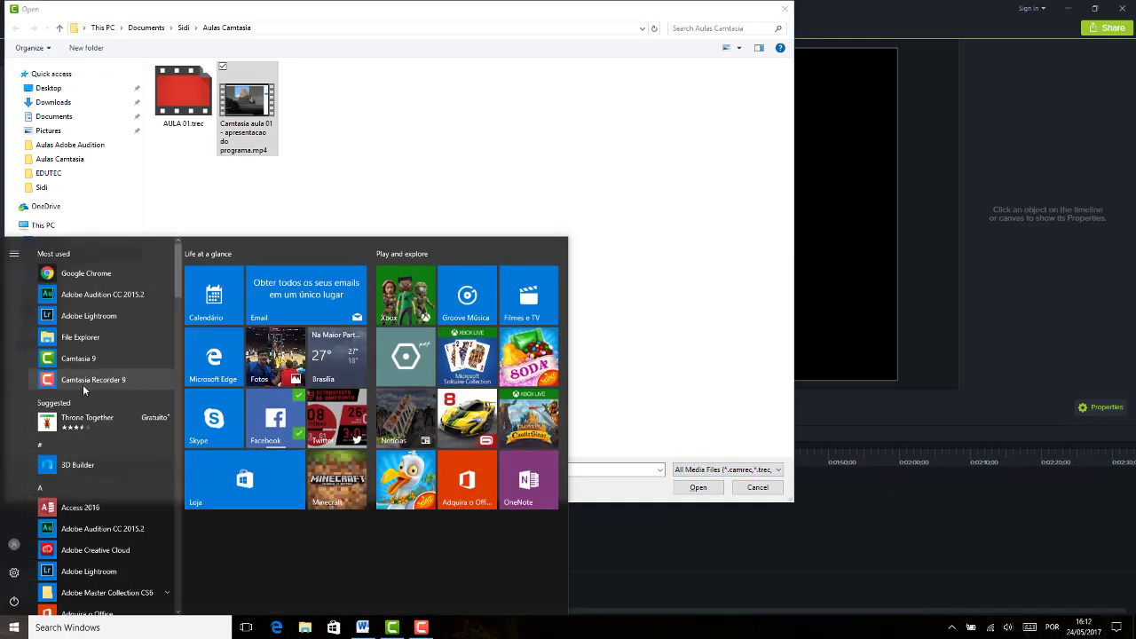
click(433, 12)
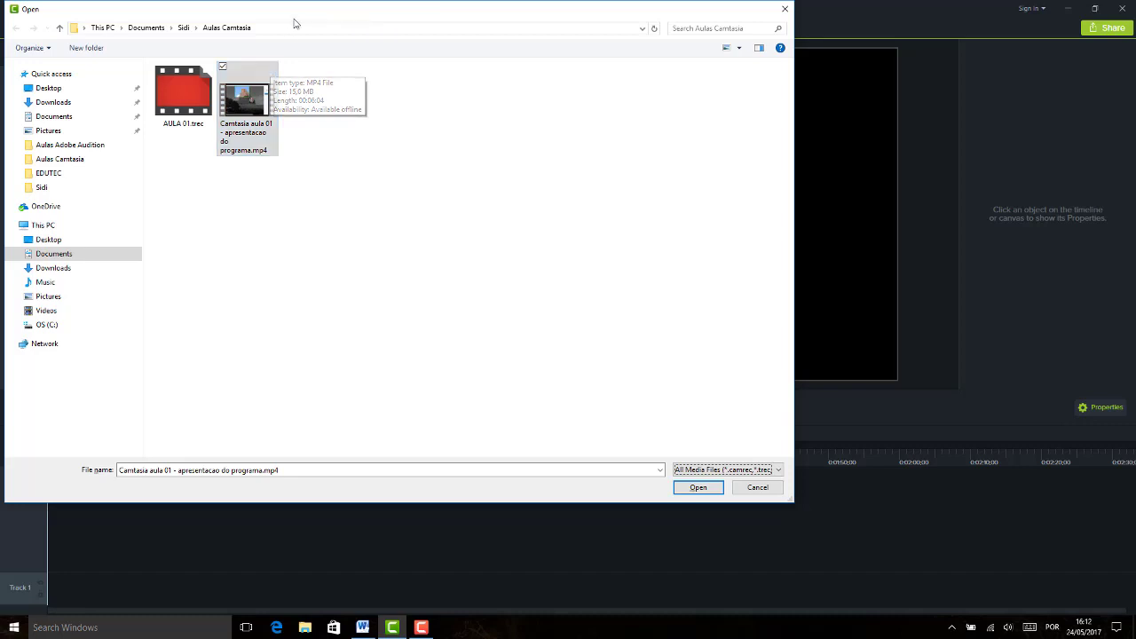
drag(292, 15, 398, 71)
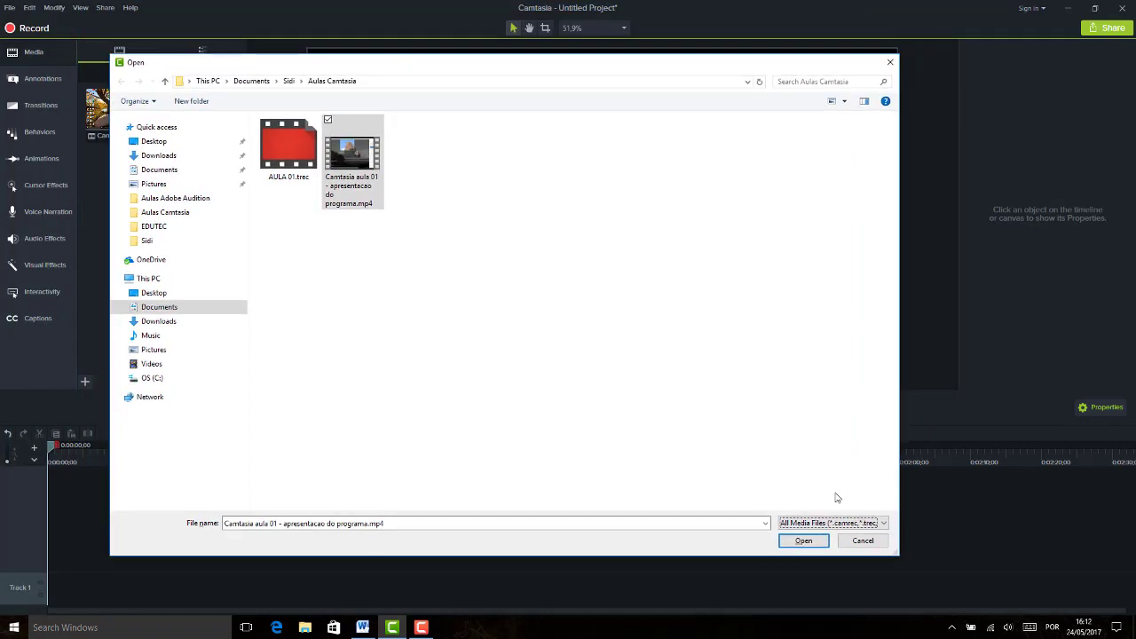
click(854, 522)
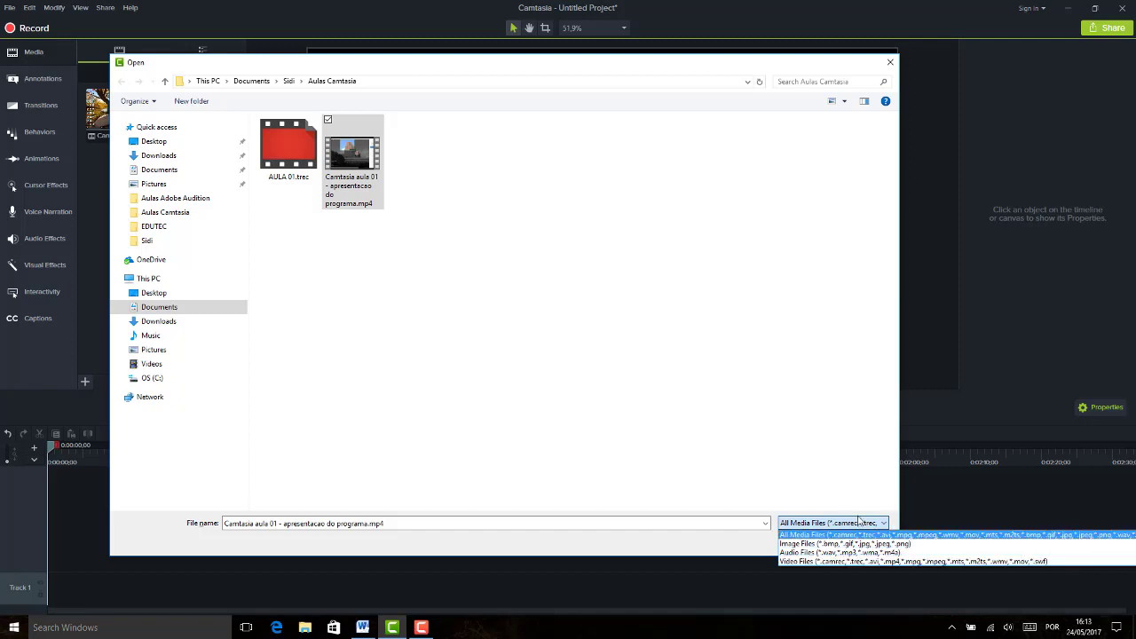
click(742, 522)
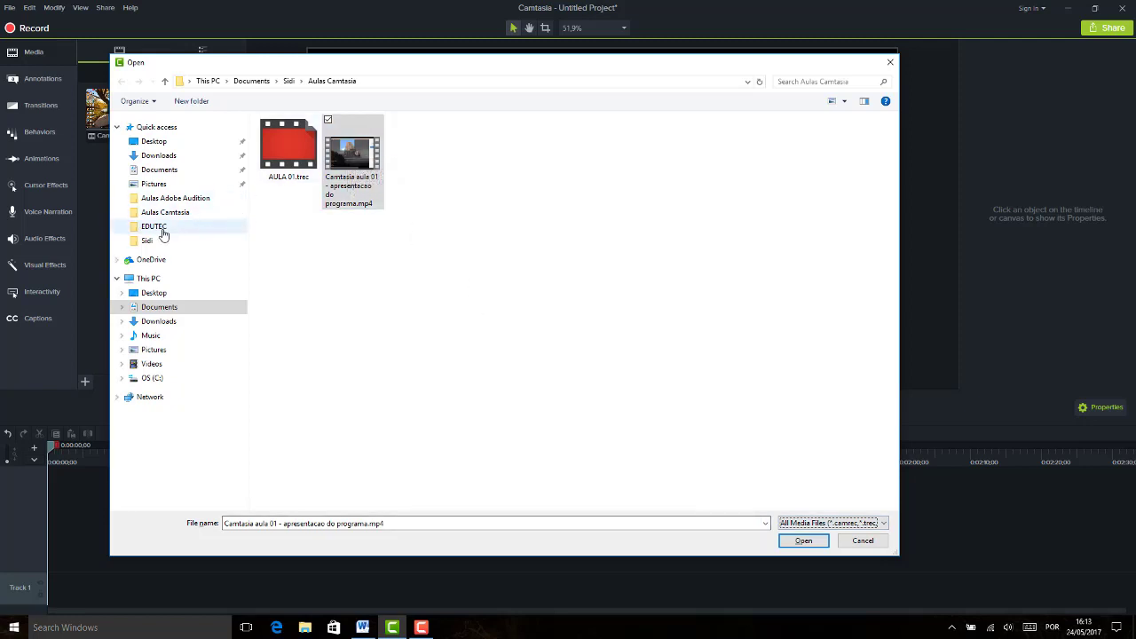
- Browse to the NATUREZA image folder under Pictures in the import dialog
click(153, 184)
double_click(300, 147)
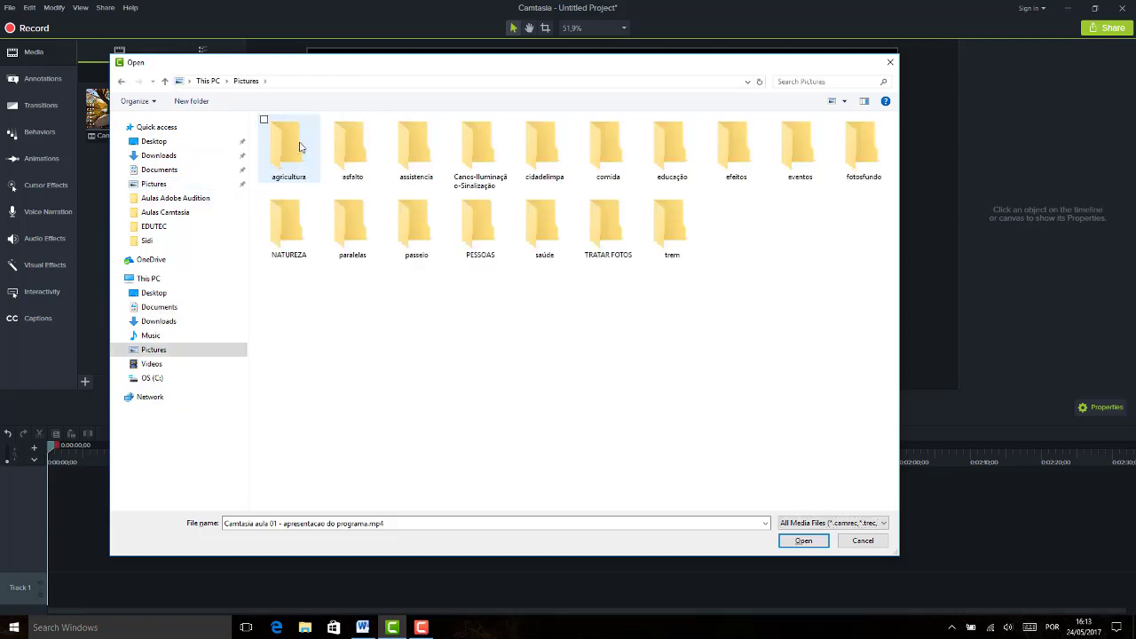
double_click(289, 232)
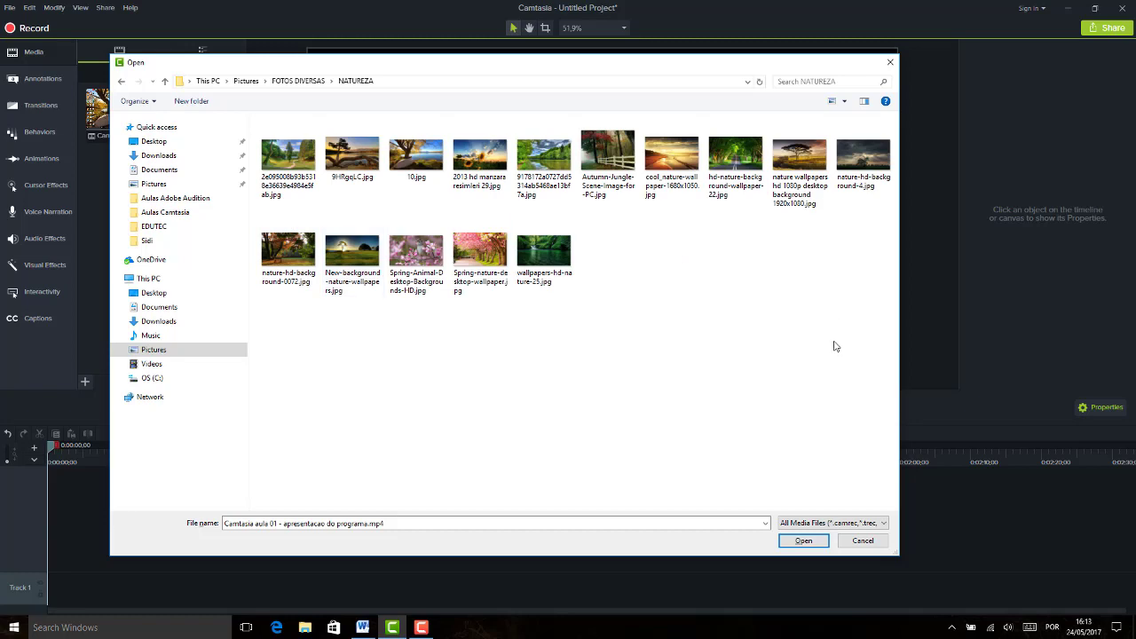
- Practise selecting all the NATUREZA images at once by drawing a selection box around them
drag(852, 417, 290, 158)
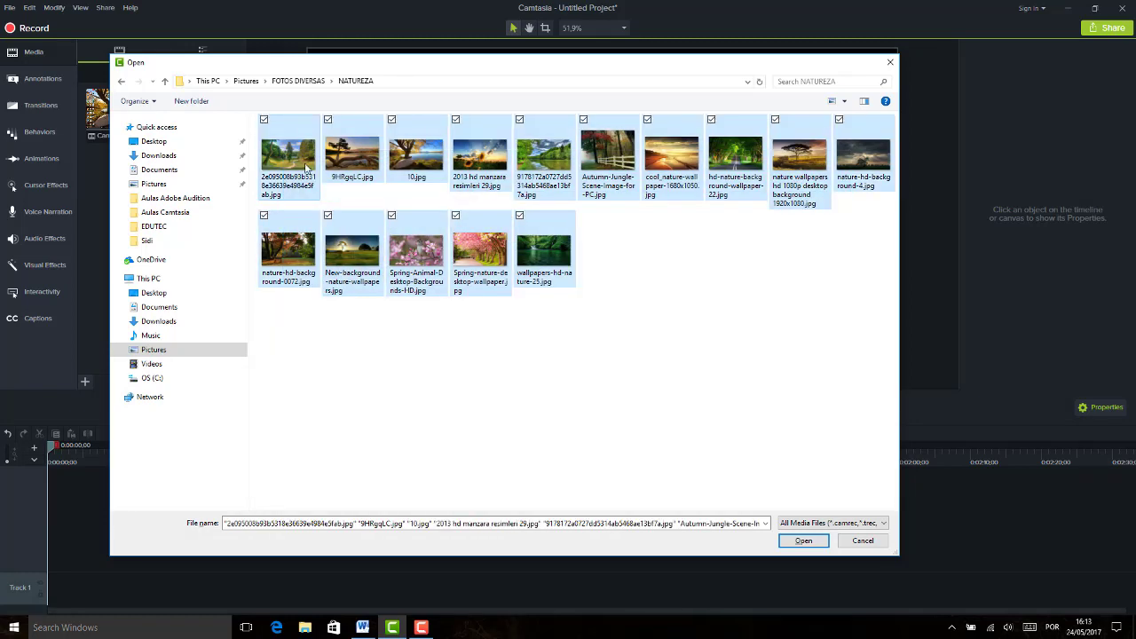
click(796, 371)
drag(844, 397, 274, 108)
drag(857, 409, 284, 144)
drag(838, 403, 371, 167)
- Select five separate images: wallpapers-hd-nature-25, Spring-Animal-Desktop-Backgrounds-HD, 2013 hd manzara resimleri 29, 9HRgqLC and nature-hd-background-0072
click(552, 252)
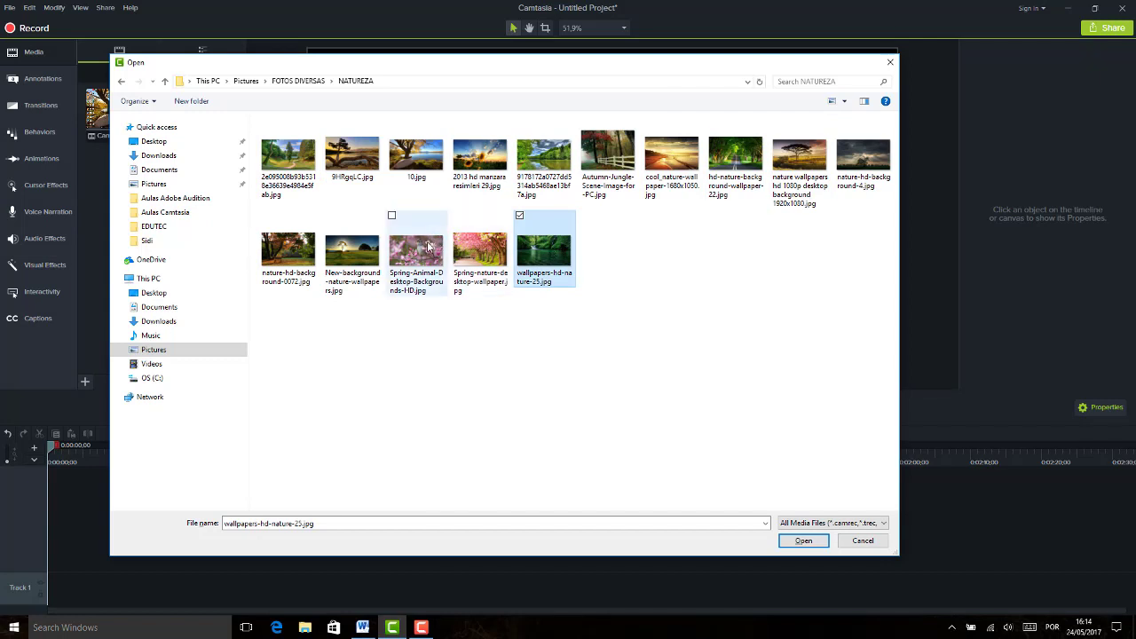
ctrl+click(400, 253)
ctrl+click(479, 158)
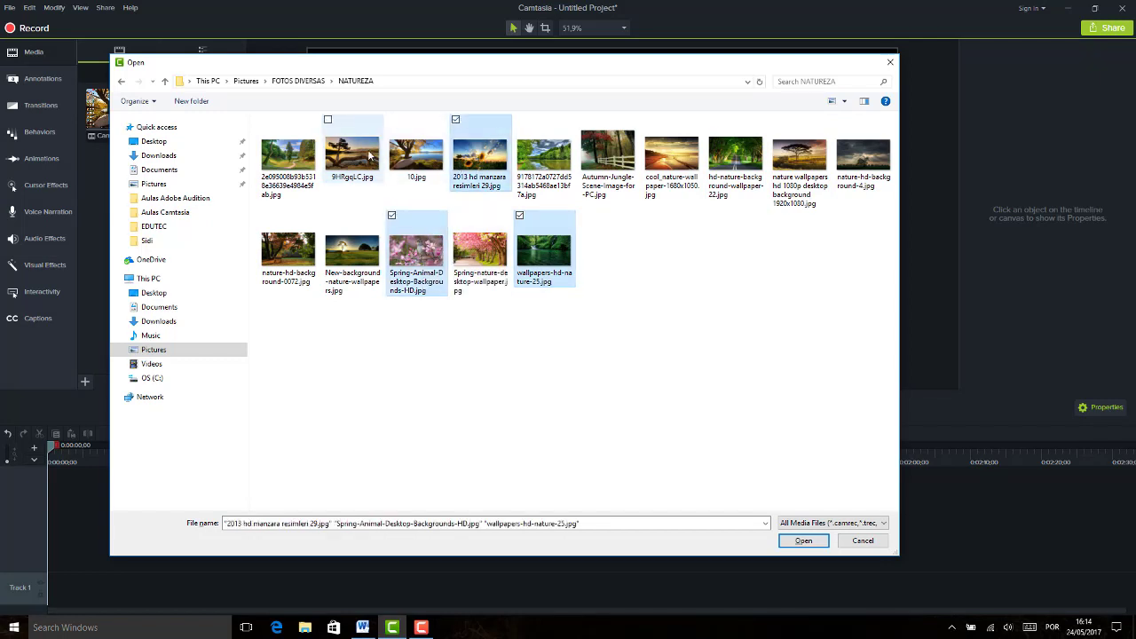
ctrl+click(352, 158)
ctrl+click(297, 228)
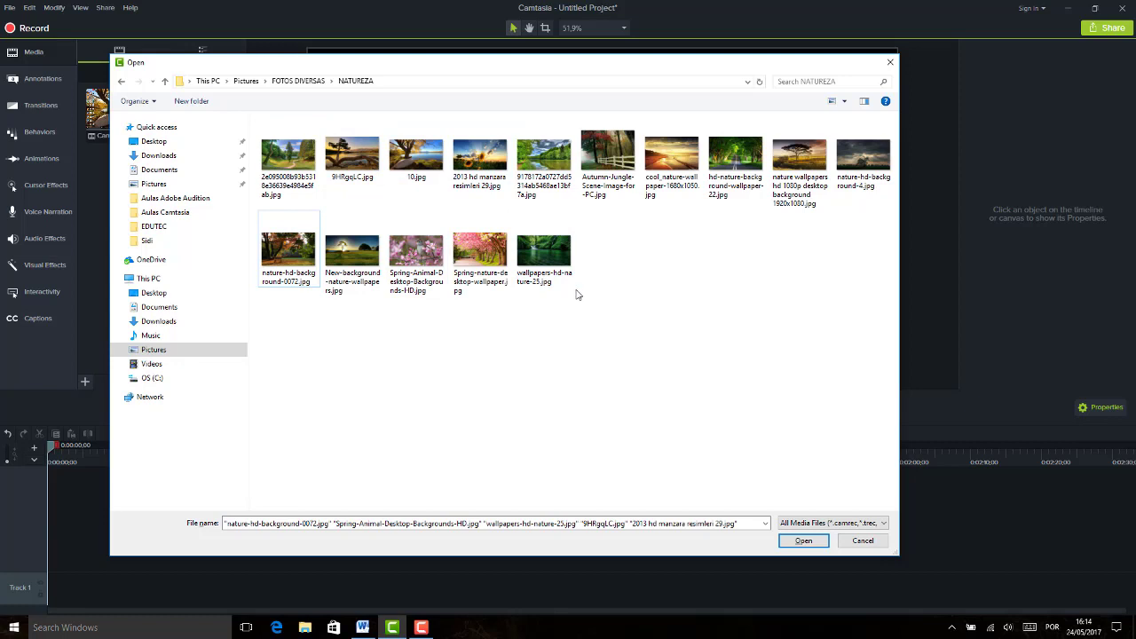
- Select the continuous range of images from 10.jpg to Spring-nature-desktop-wallpaper.jpg, and clear the selection
shift+click(420, 157)
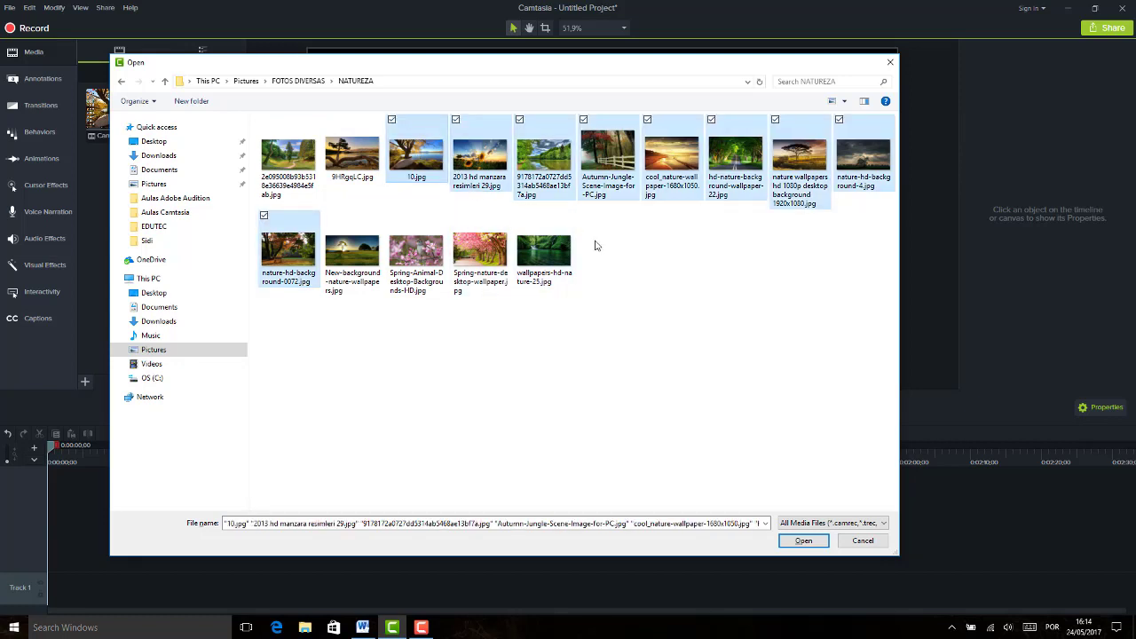
click(430, 161)
shift+click(468, 262)
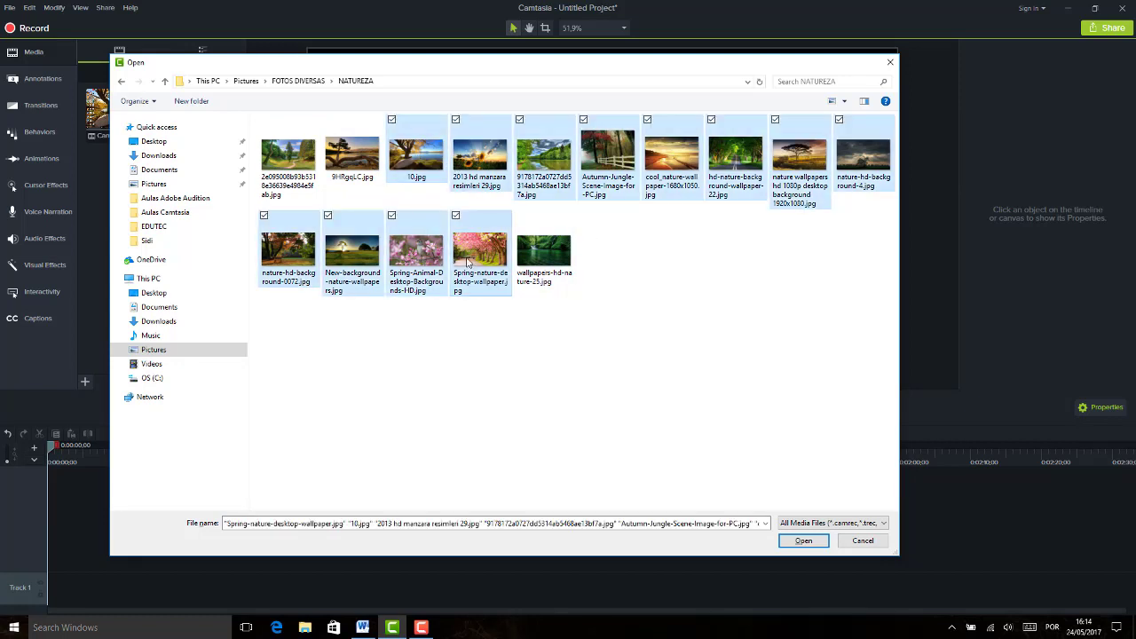
click(630, 293)
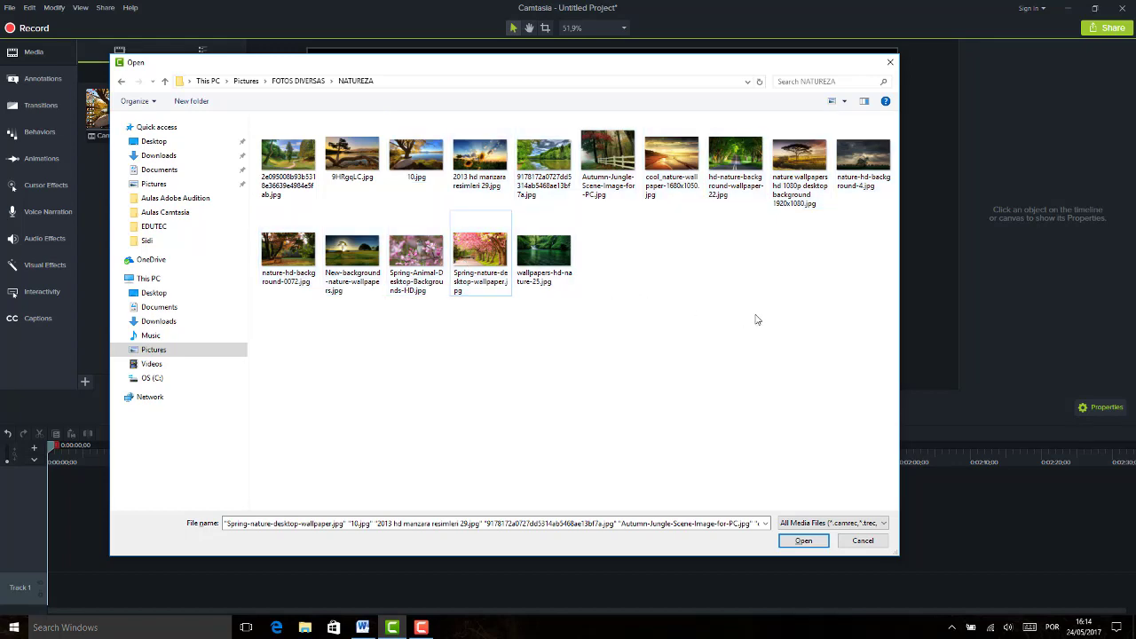
- Box-select the images, clear them, select only the first image in the folder, and deselect it
drag(668, 289, 259, 118)
click(605, 252)
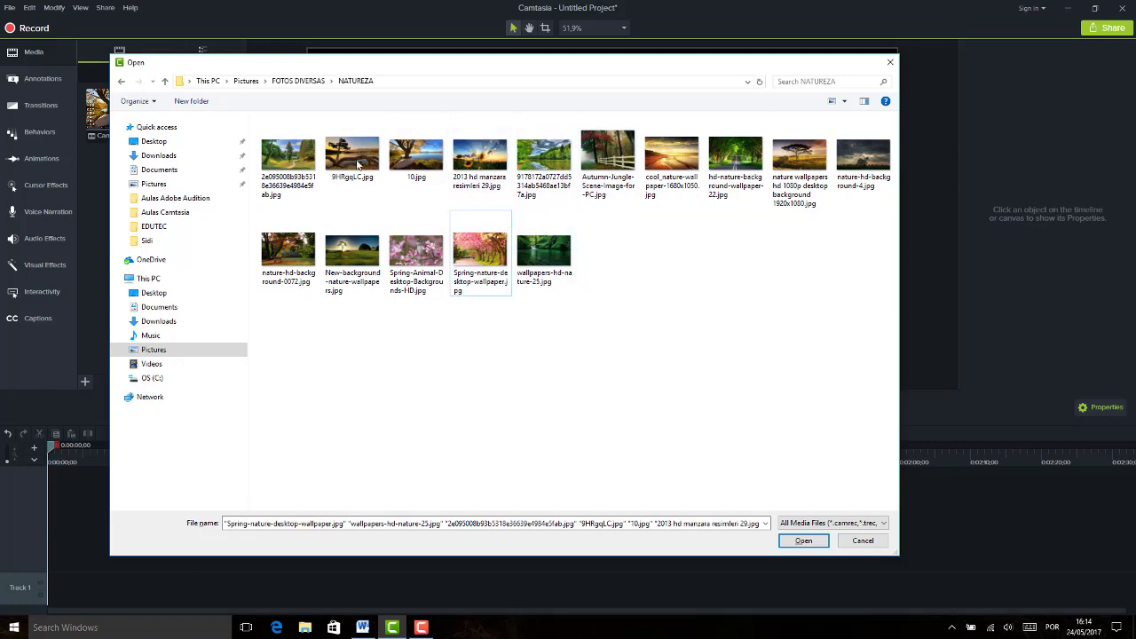
click(304, 162)
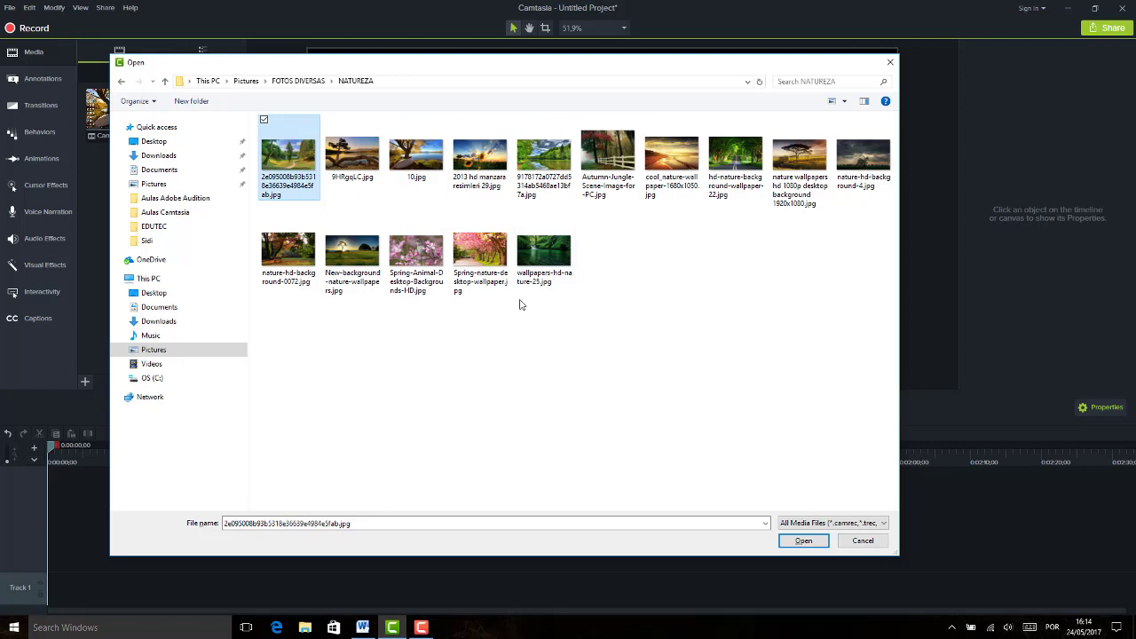
click(749, 372)
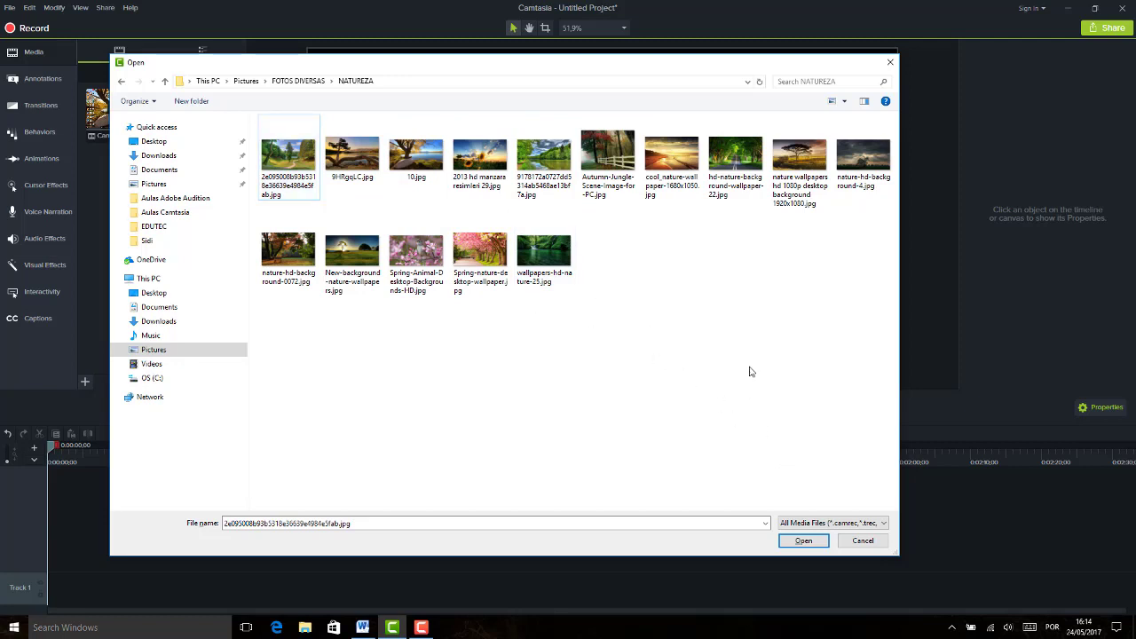
- Select all the images except 2013 hd manzara resimleri 29, cool_nature-wallpaper-1680x1050, 9HRgqLC and New-background-nature-wallpapers
key(ctrl+a)
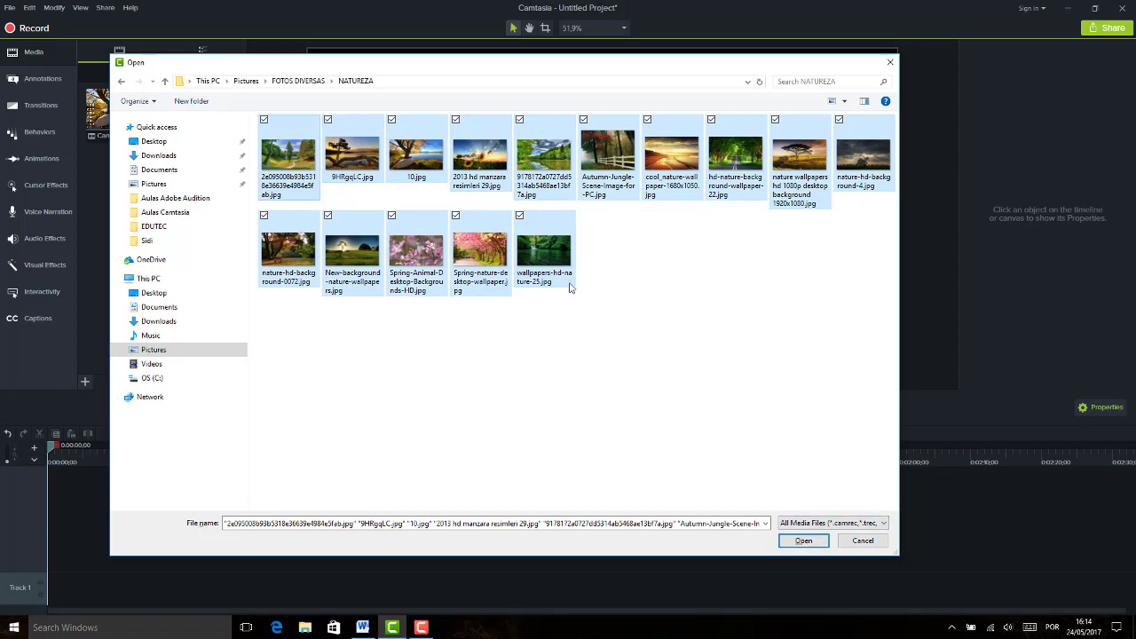
ctrl+click(473, 146)
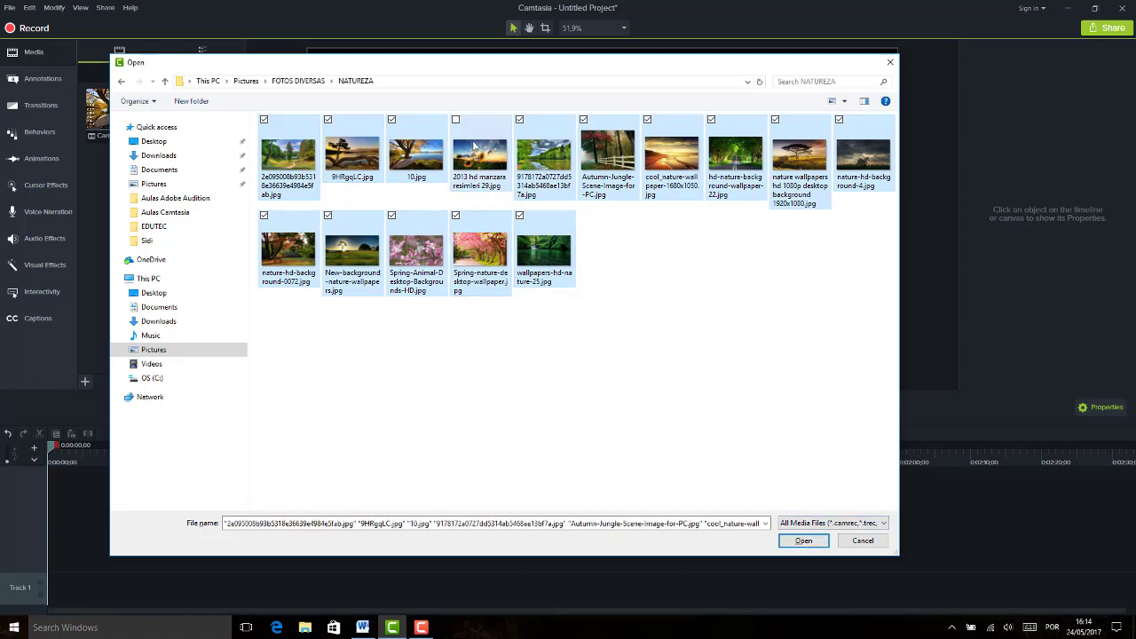
ctrl+click(670, 156)
ctrl+click(350, 155)
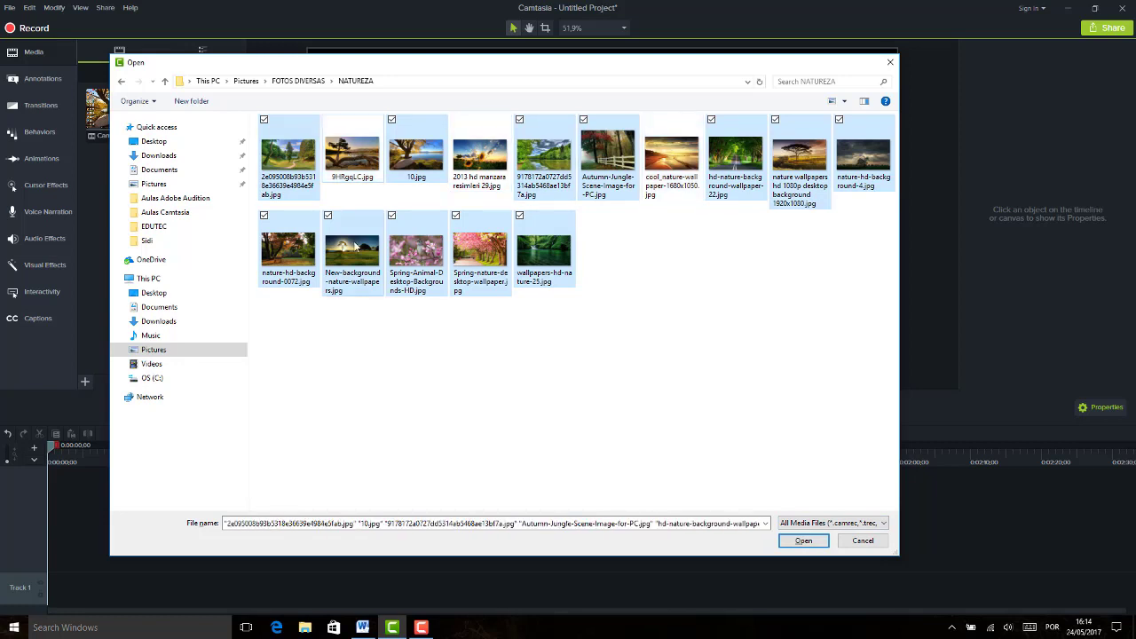
ctrl+click(355, 249)
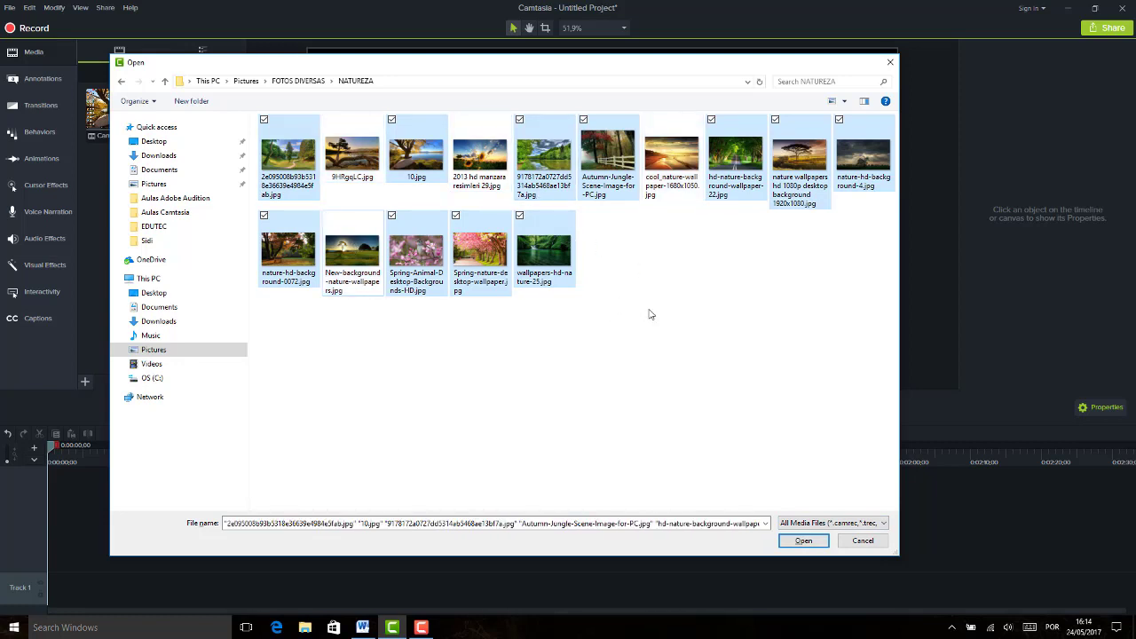
- Clear the partial selection, select every image in the NATUREZA folder, and import them into the Media Bin
click(612, 329)
key(ctrl+a)
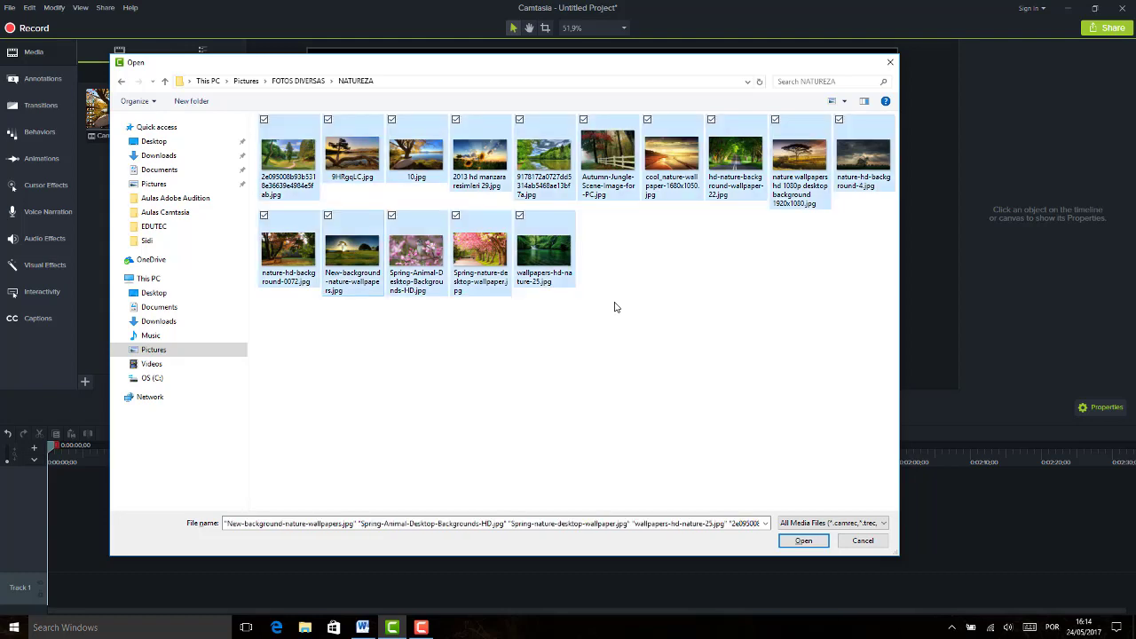
click(803, 540)
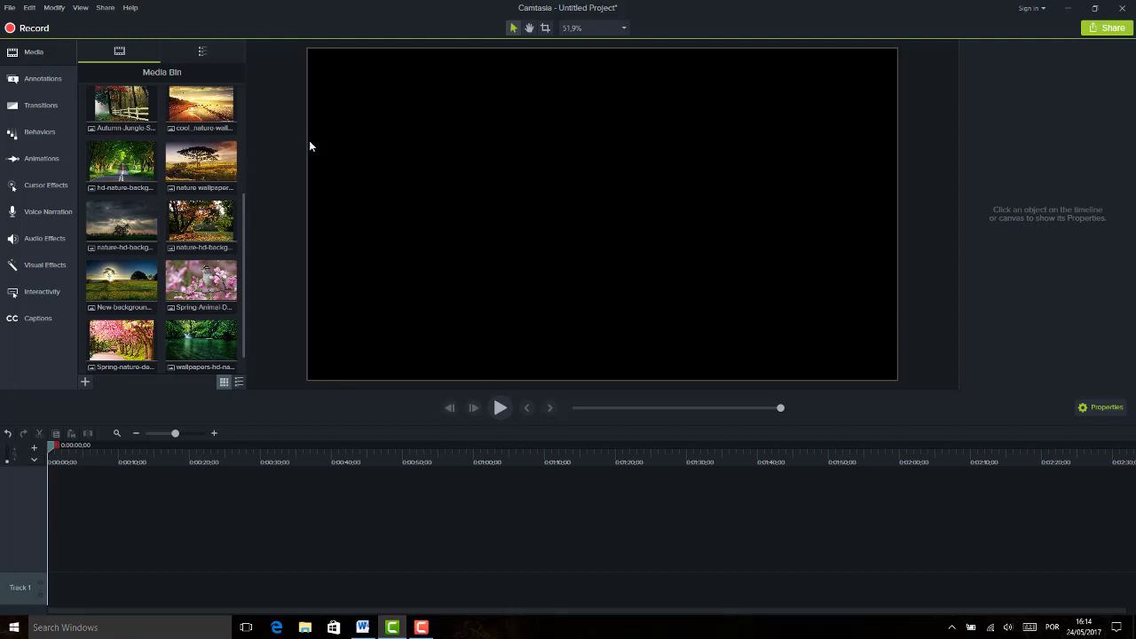
- Select the Camtasia aula 01 video at the start of the Media Bin and view its file details
drag(241, 201, 180, 86)
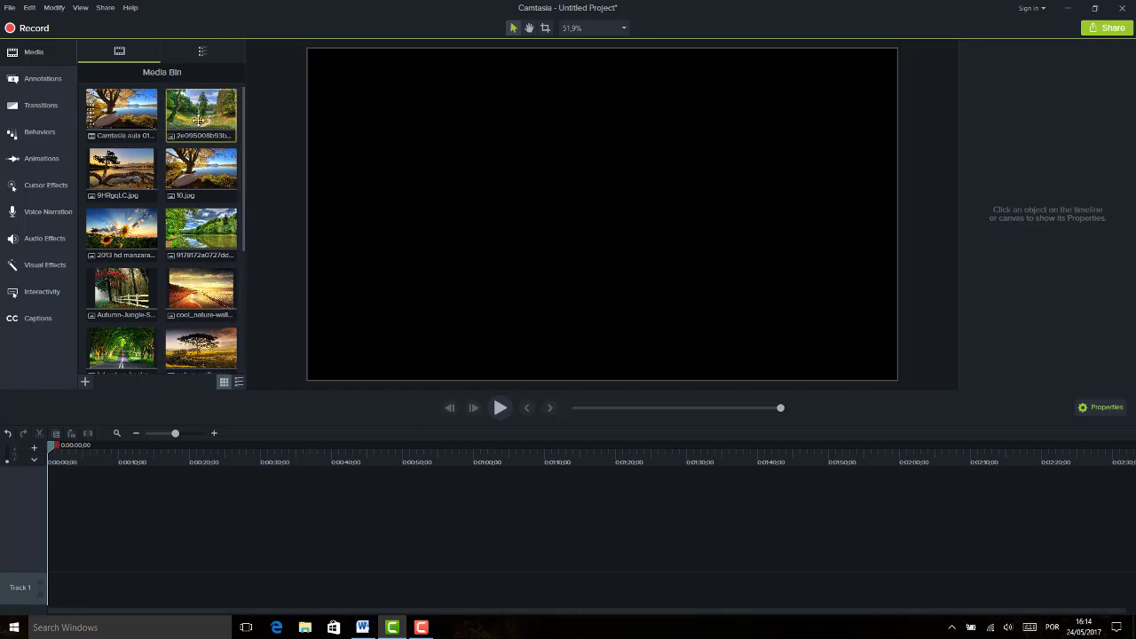
click(132, 111)
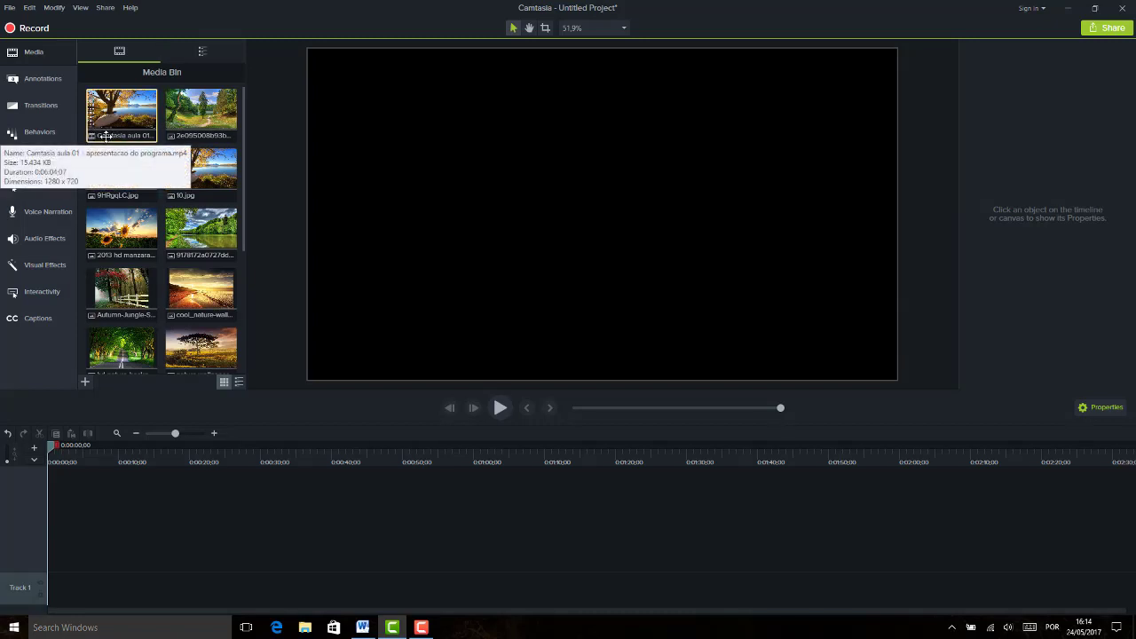
- Select several of the imported nature images in the Media Bin in turn to check their file details
click(191, 133)
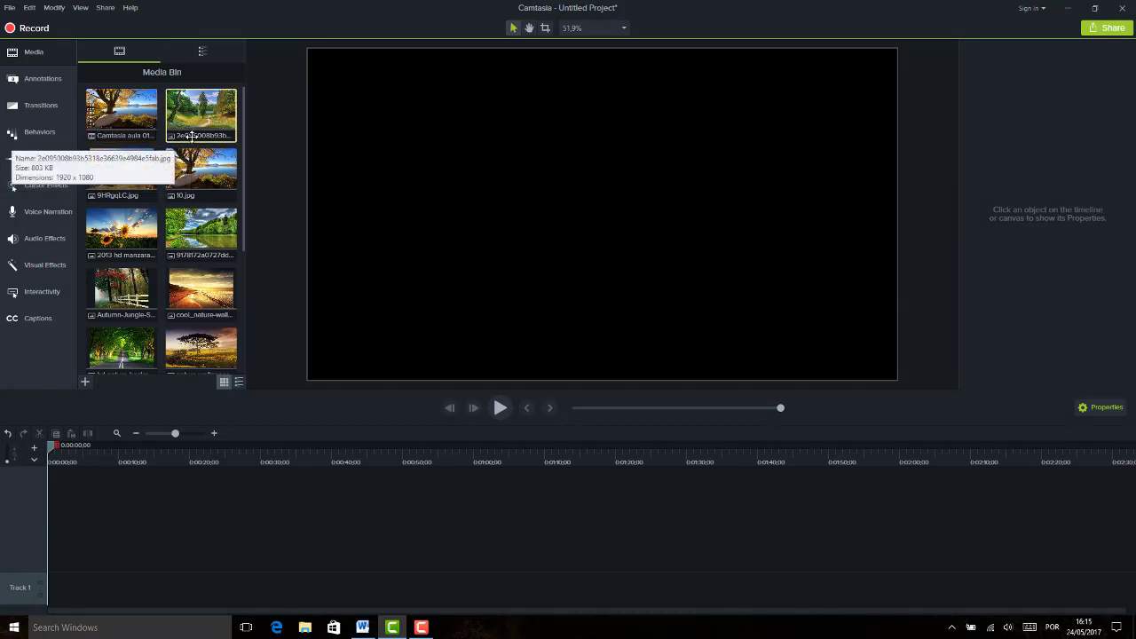
click(133, 229)
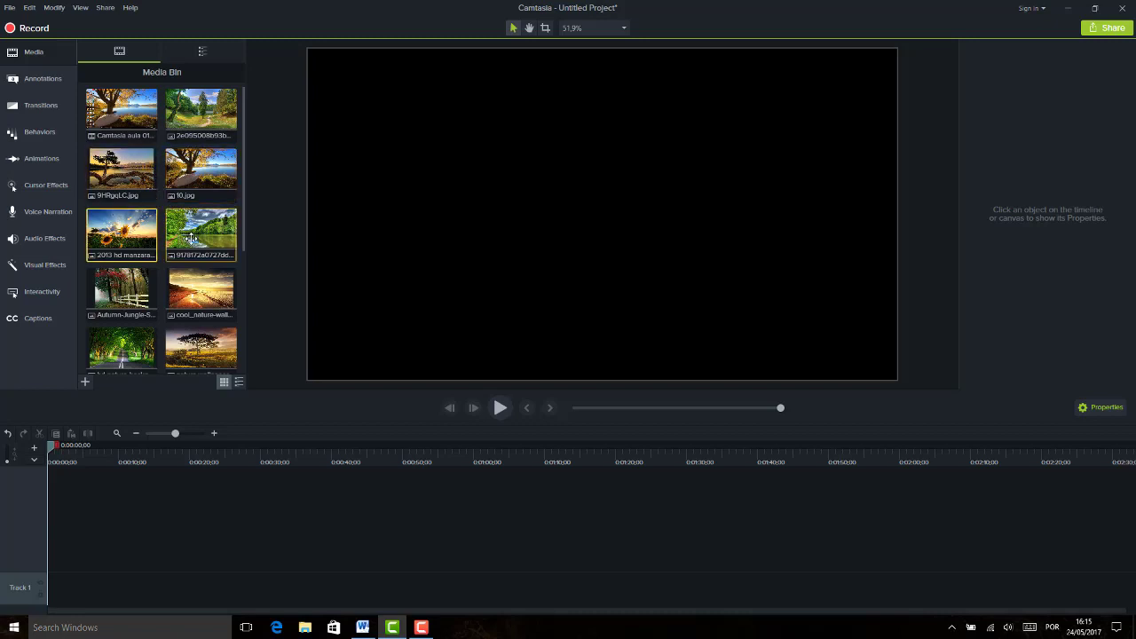
click(200, 218)
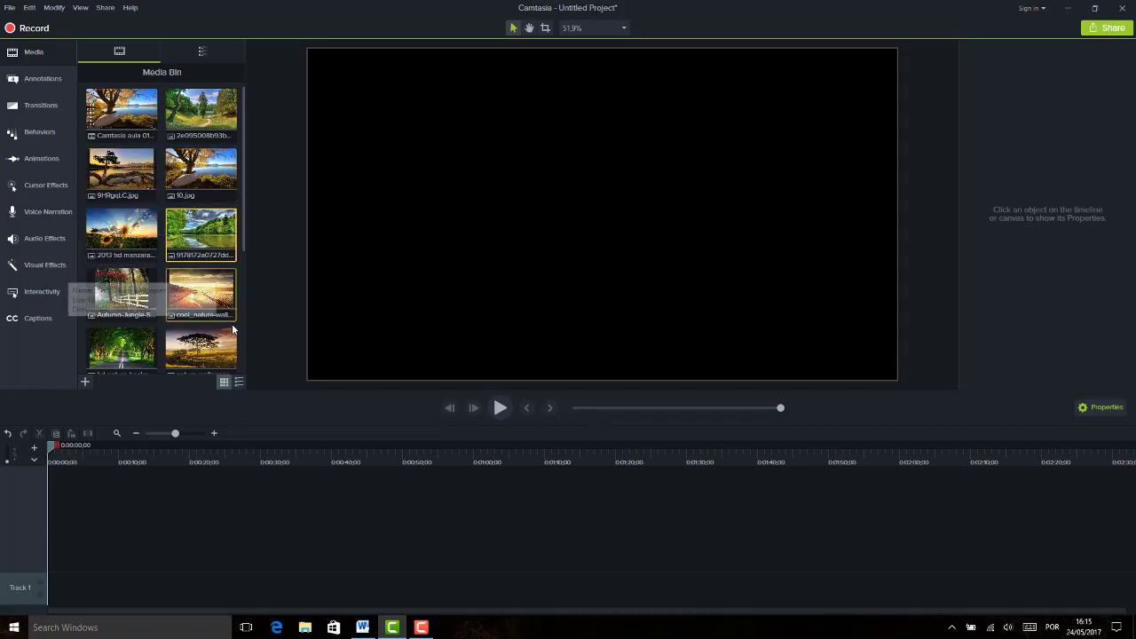
drag(241, 225, 243, 298)
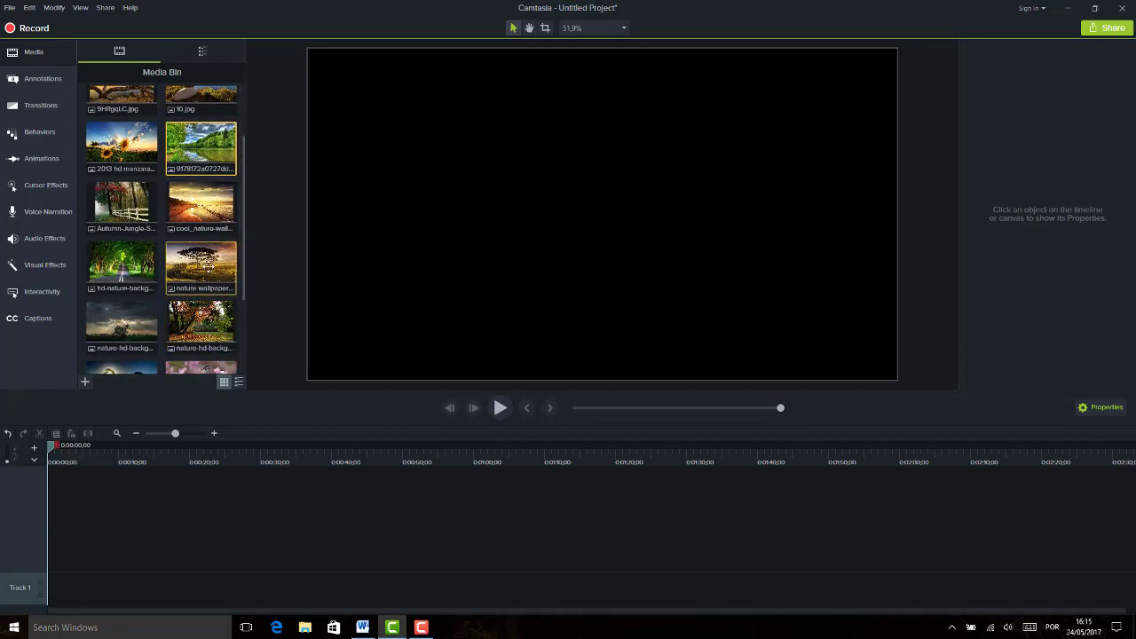
- Compare the Media Bin's list view with its thumbnail view, finishing in the thumbnail view
click(238, 382)
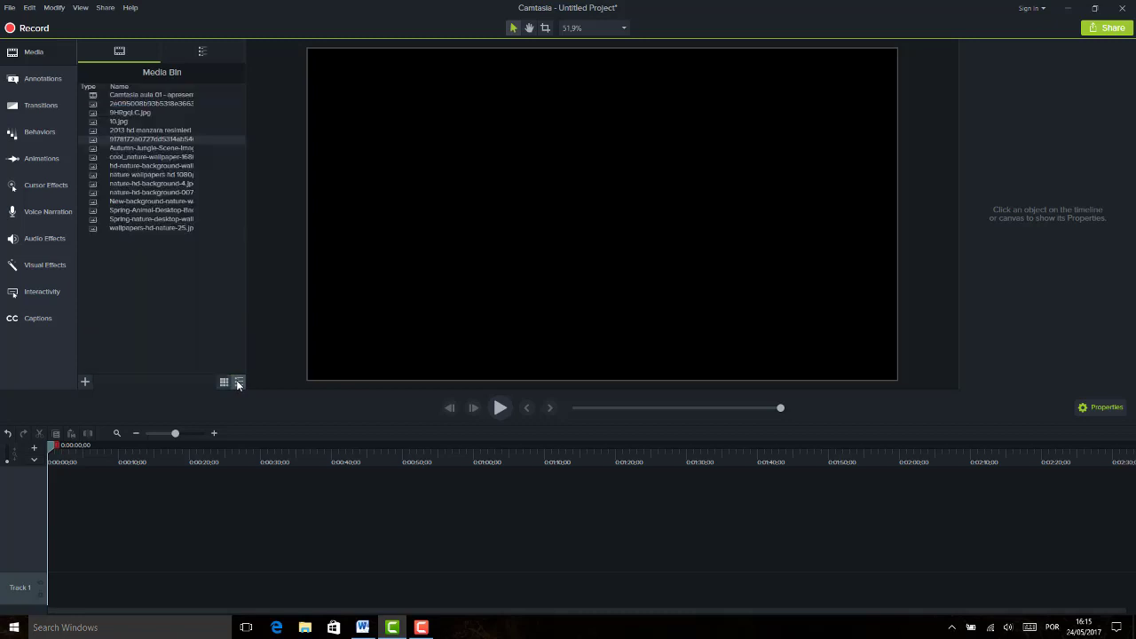
click(225, 382)
click(239, 382)
click(224, 382)
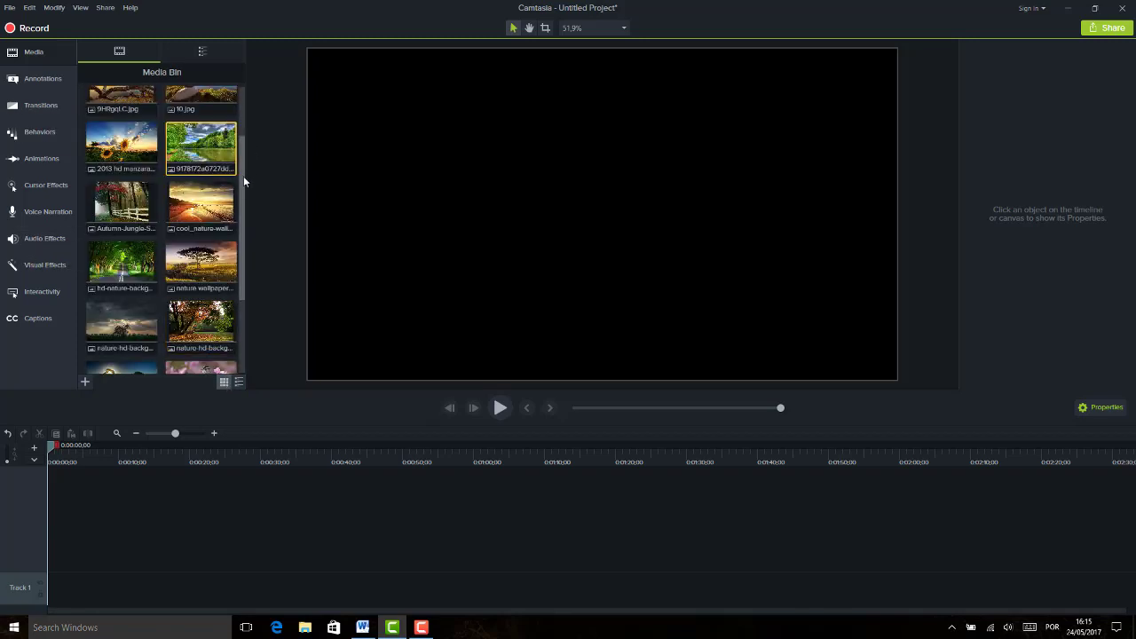
- Look at the Library, return to the Media Bin, and view the last imported images
scroll(244, 176, up, 2)
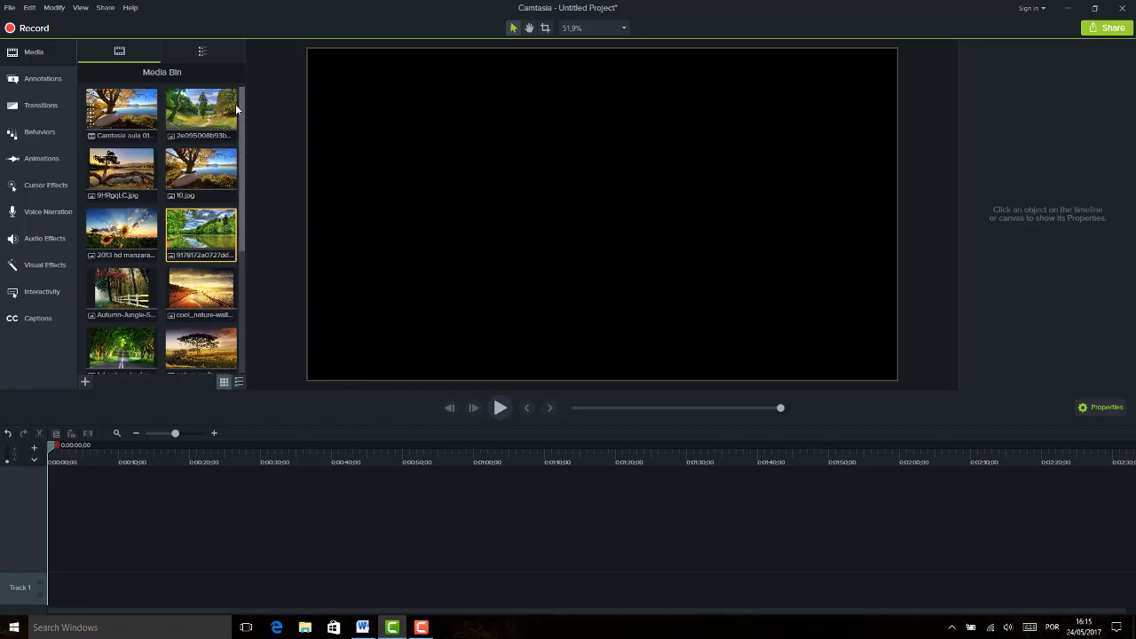
click(206, 55)
click(142, 52)
drag(243, 146, 242, 270)
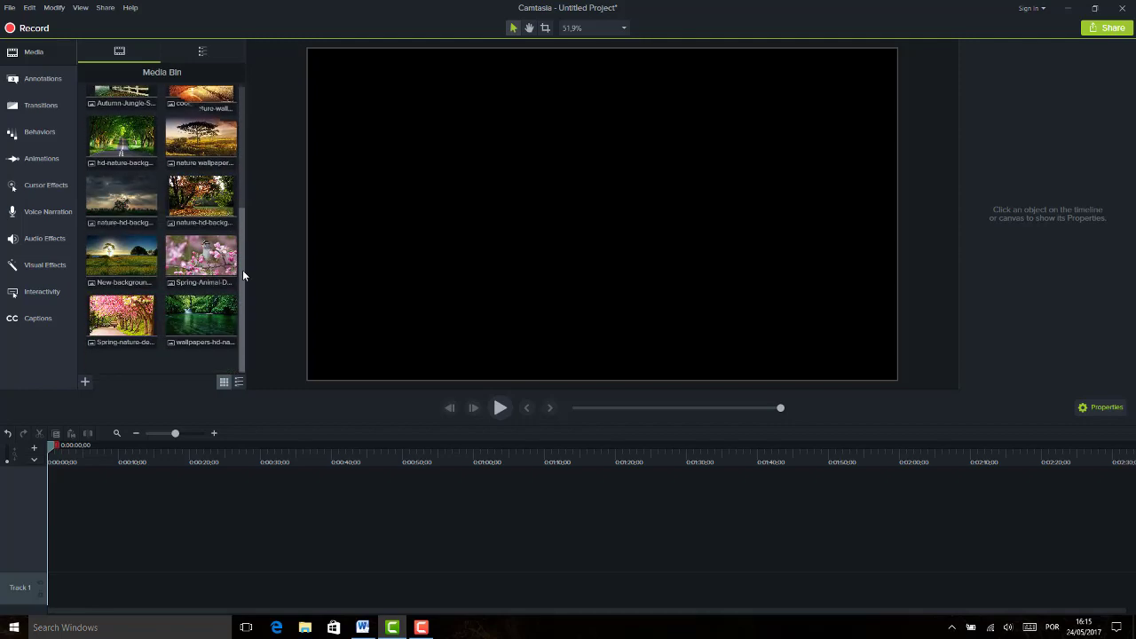
- Start a media import, open the MUSICAS subfolder inside Documents > MUSICAS, and widen the name column to read the song titles
click(85, 385)
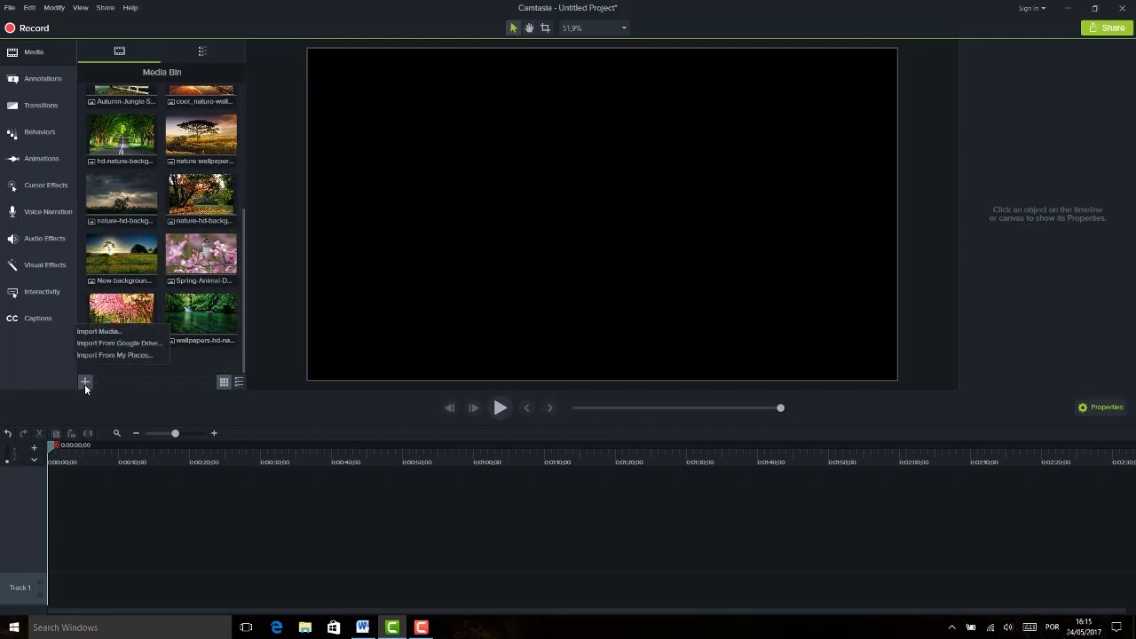
click(104, 330)
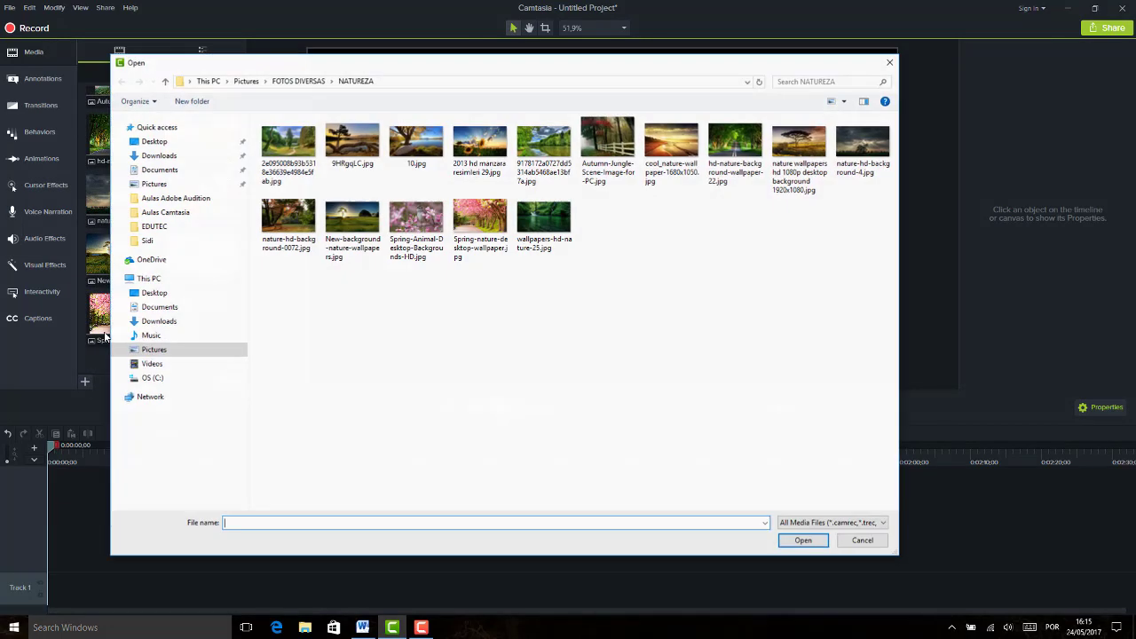
click(178, 170)
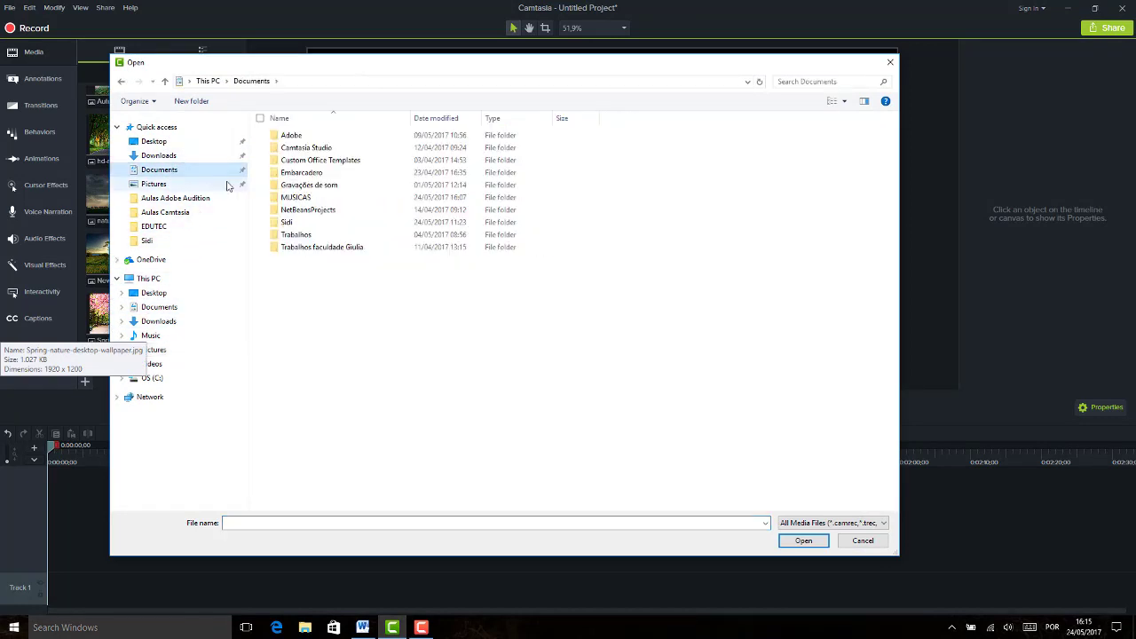
double_click(302, 198)
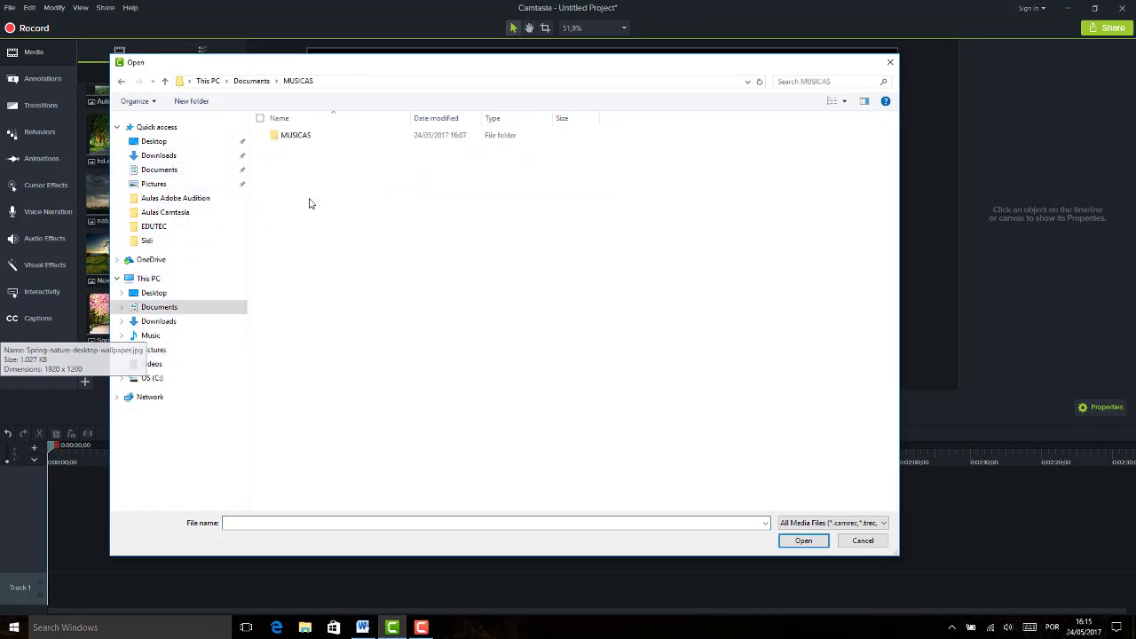
click(295, 137)
double_click(296, 138)
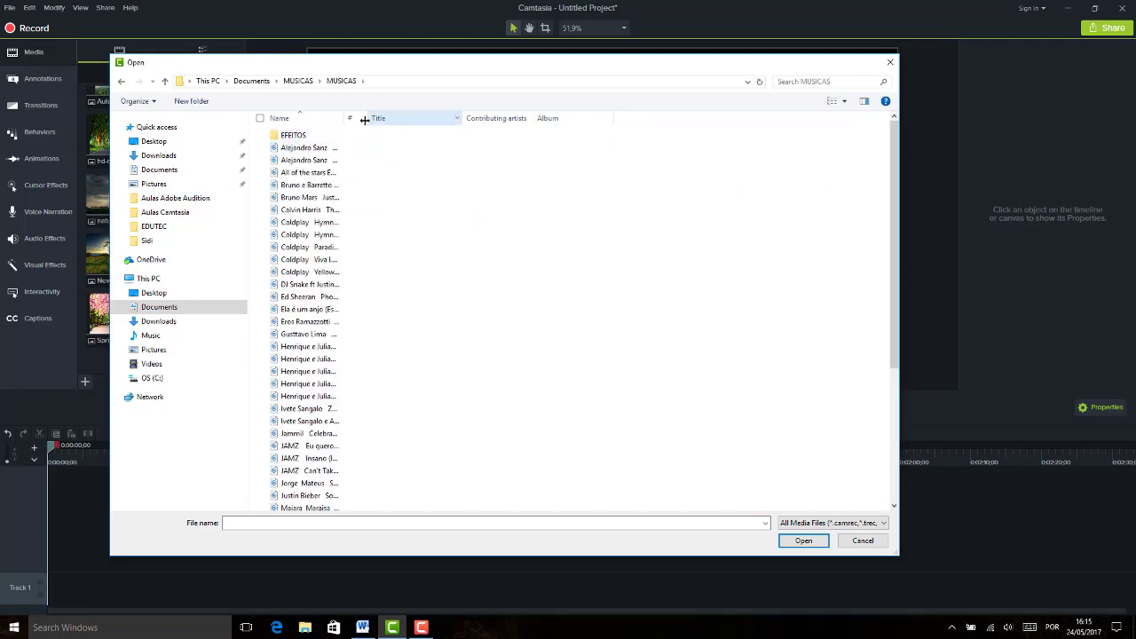
drag(344, 117, 440, 138)
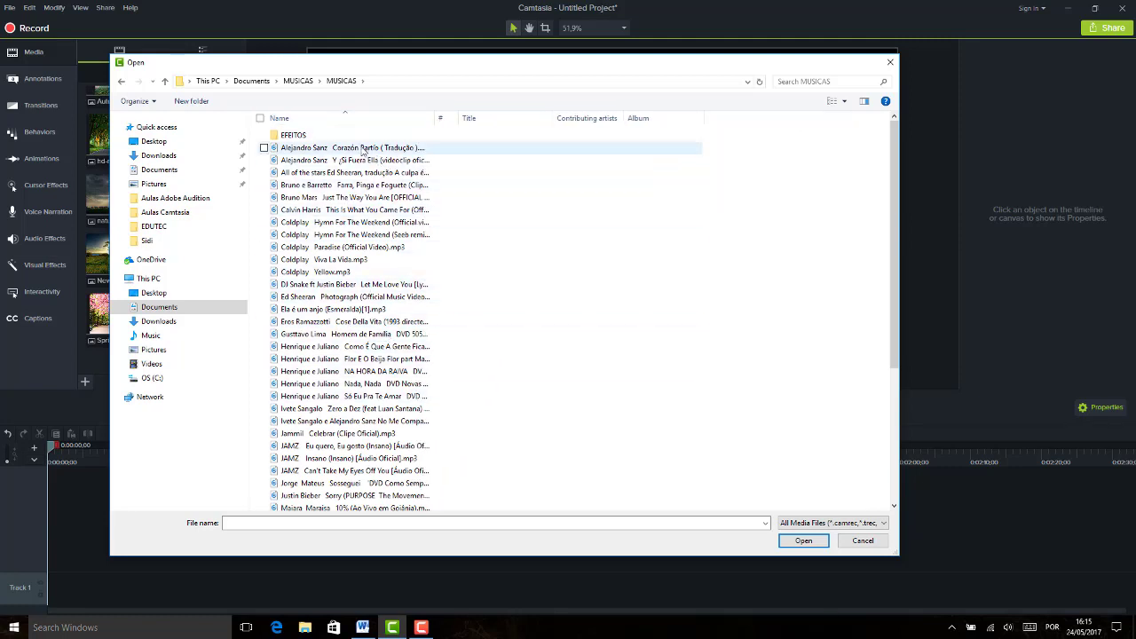
- Check the EFEITOS subfolder, return to MUSICAS, and import Coldplay Hymn For The Weekend (Seeb remix).mp3 into the Media Bin
double_click(293, 136)
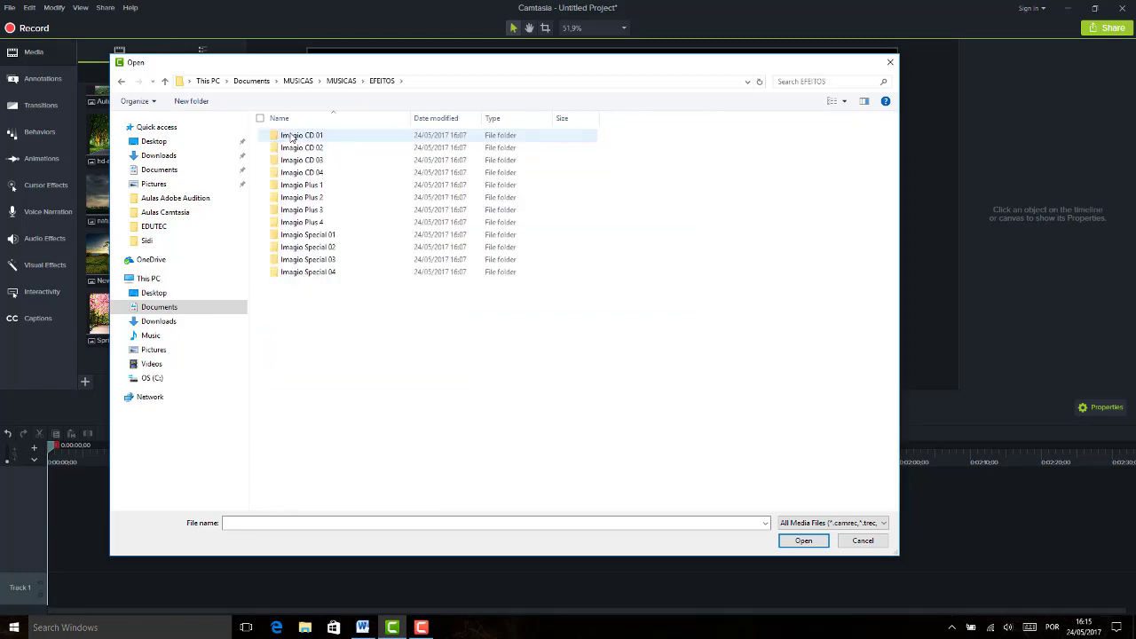
click(119, 82)
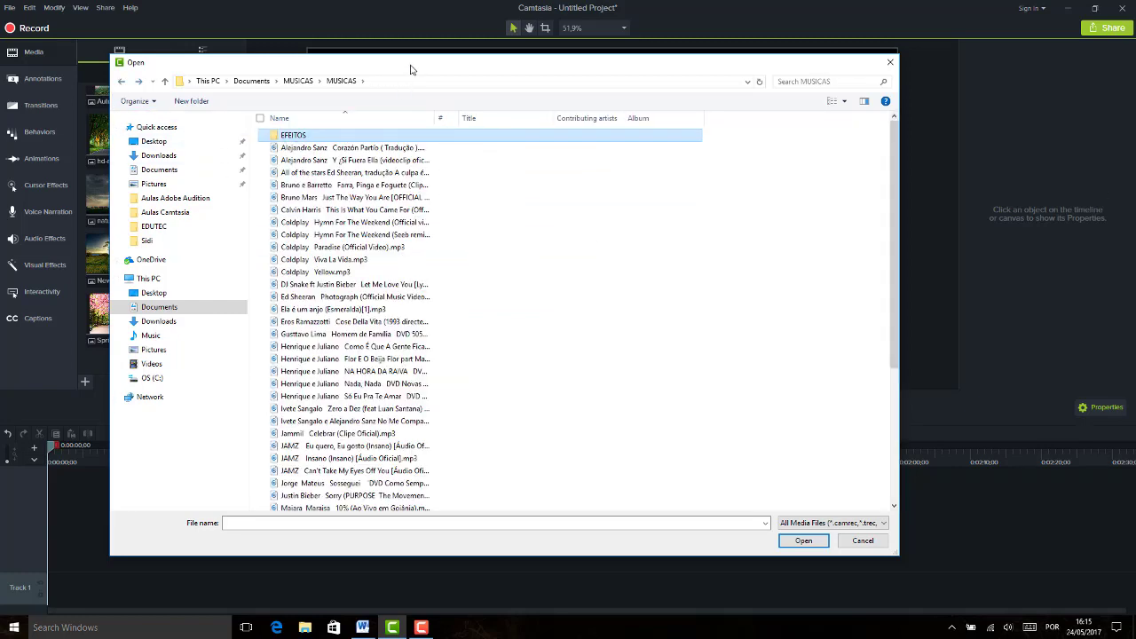
mouse_move(411, 69)
mouse_down()
mouse_move(408, 82)
mouse_move(400, 71)
mouse_up()
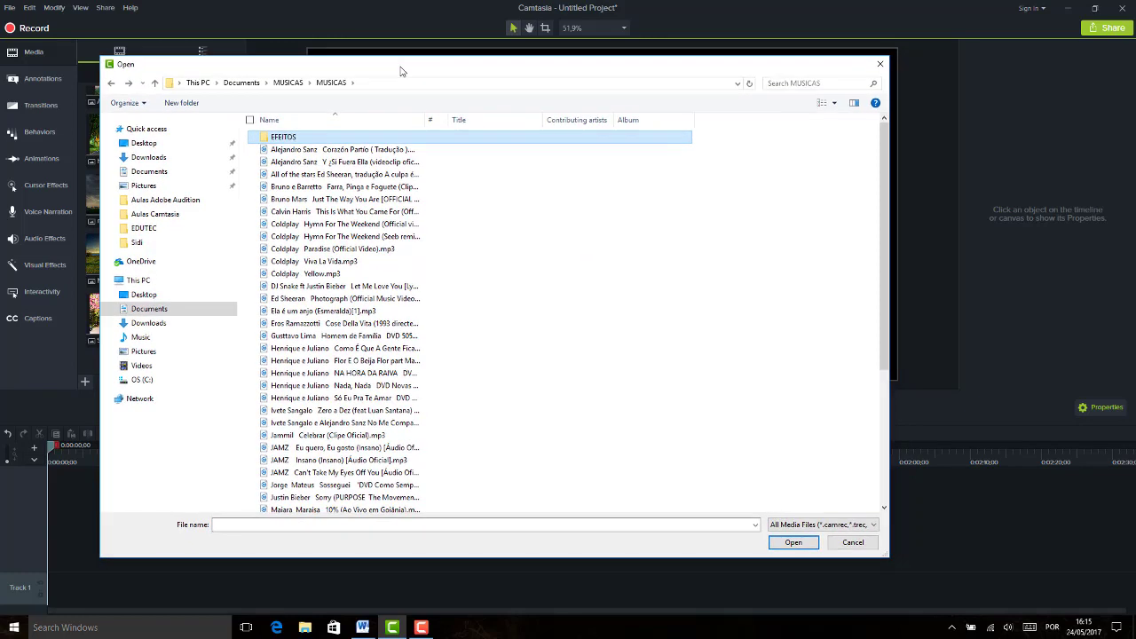
click(309, 237)
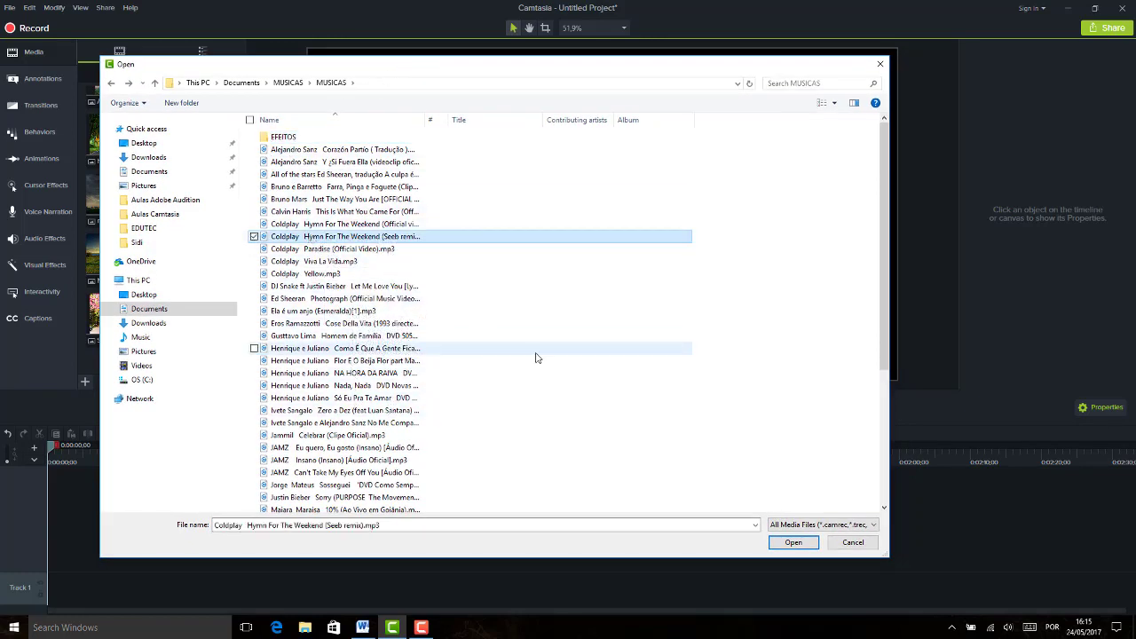
click(781, 543)
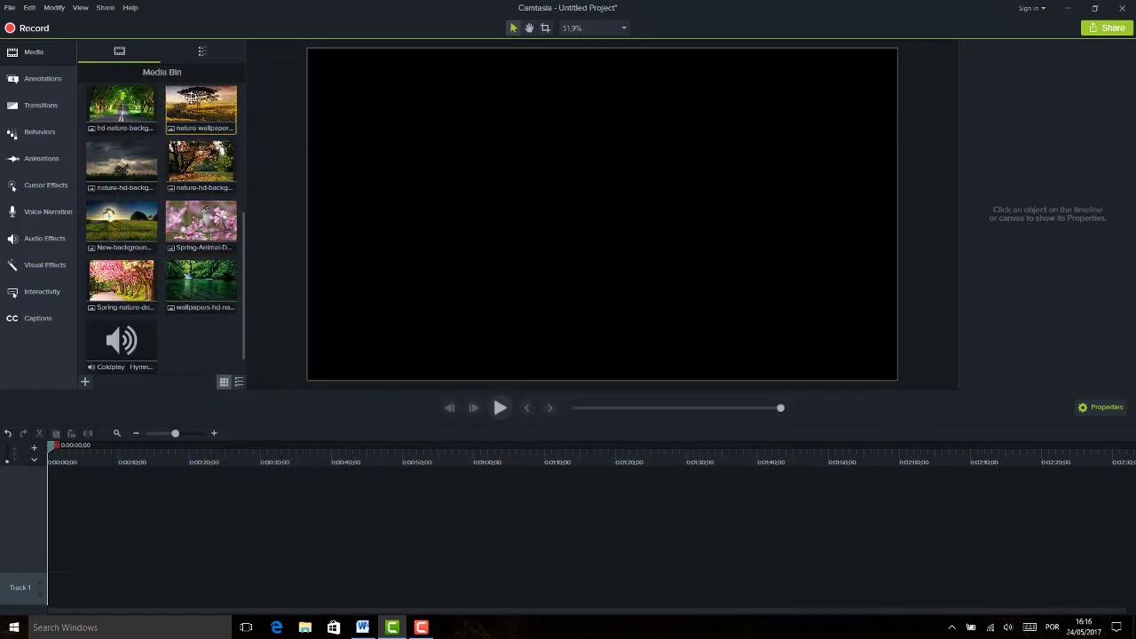
- Find the imported Coldplay audio file at the end of the Media Bin and select it
drag(243, 236, 253, 263)
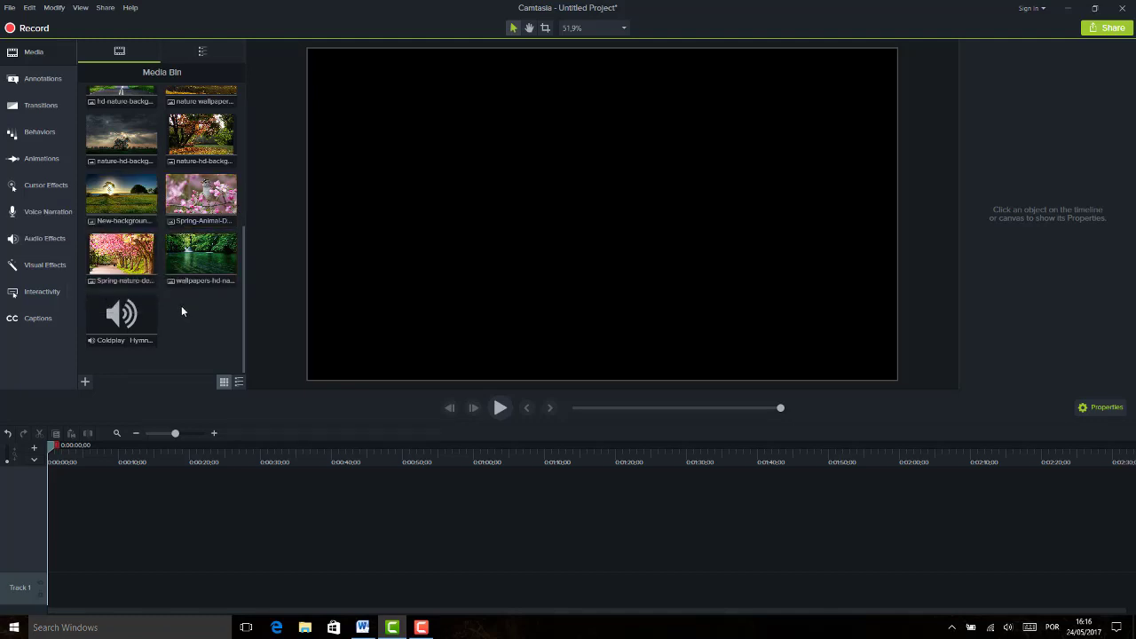
click(125, 305)
drag(243, 287, 240, 324)
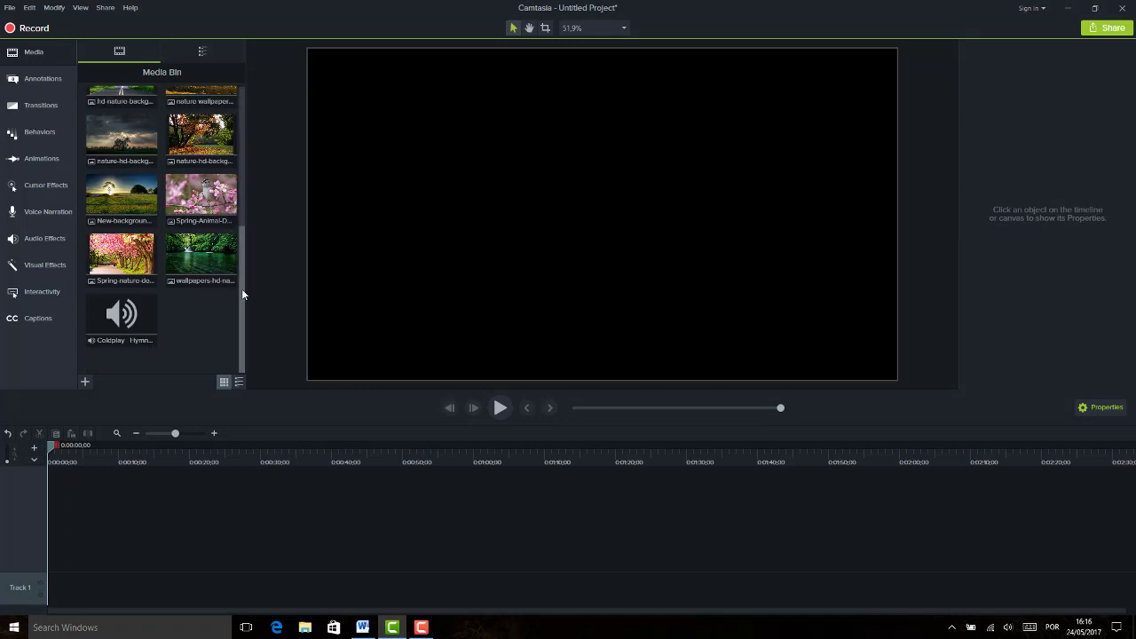
- Place the Camtasia aula 01 video from the Media Bin on Track 2 at the start of the timeline
drag(241, 289, 242, 132)
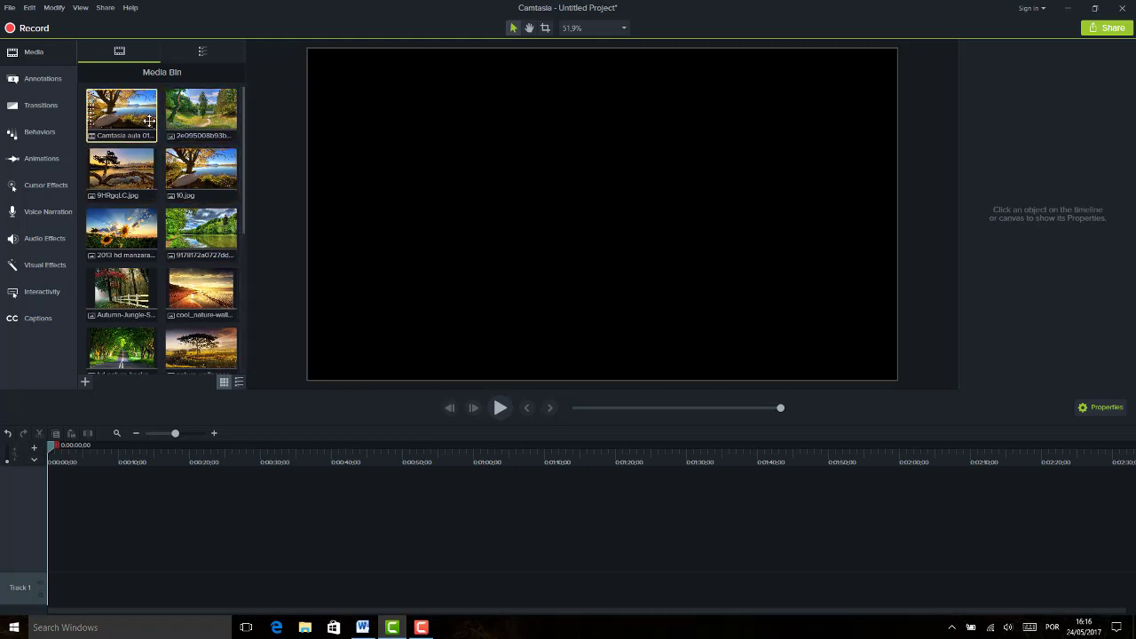
click(118, 129)
mouse_move(114, 108)
mouse_down()
mouse_move(164, 410)
mouse_move(137, 527)
mouse_move(94, 552)
mouse_move(35, 553)
mouse_up()
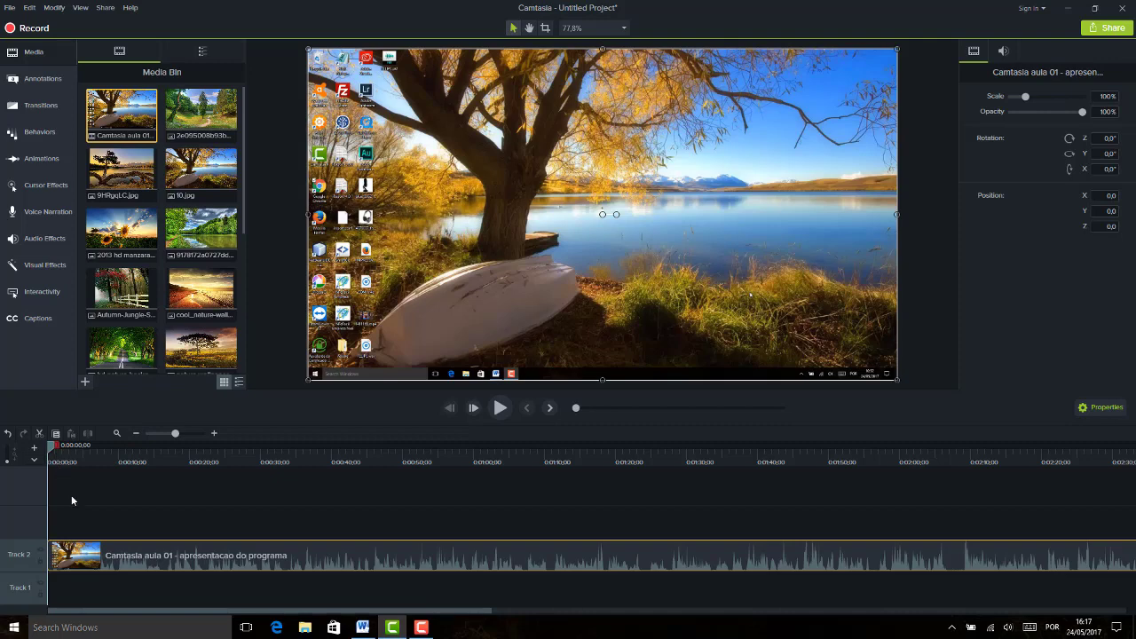
- Move the video clip down to Track 1 and back up to Track 2, keeping it at the timeline start
mouse_move(125, 563)
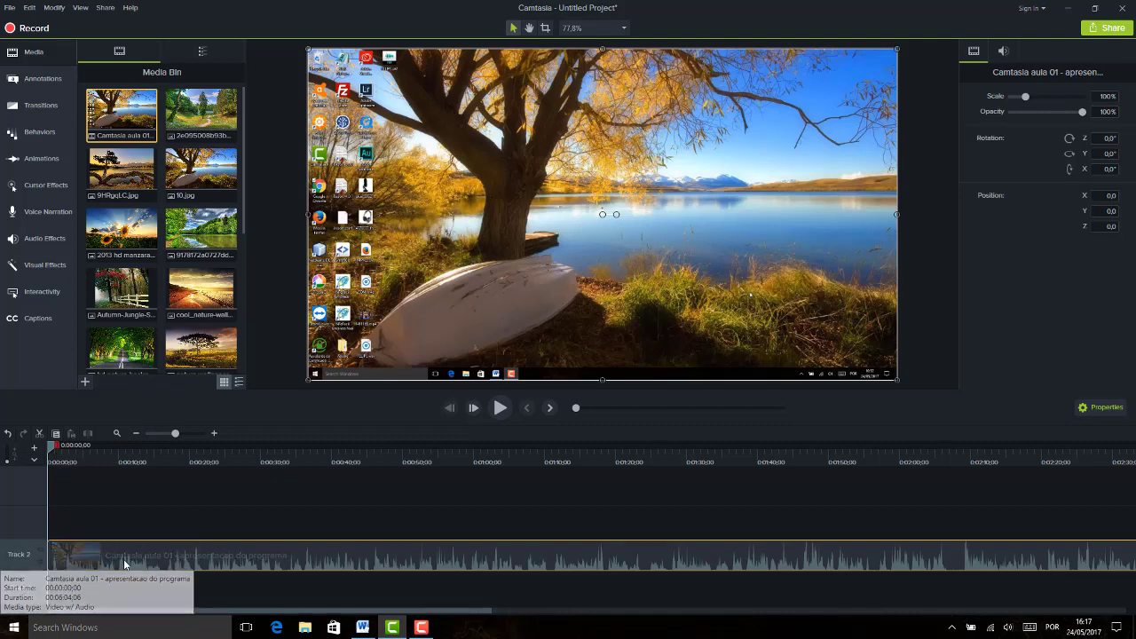
drag(124, 564, 116, 593)
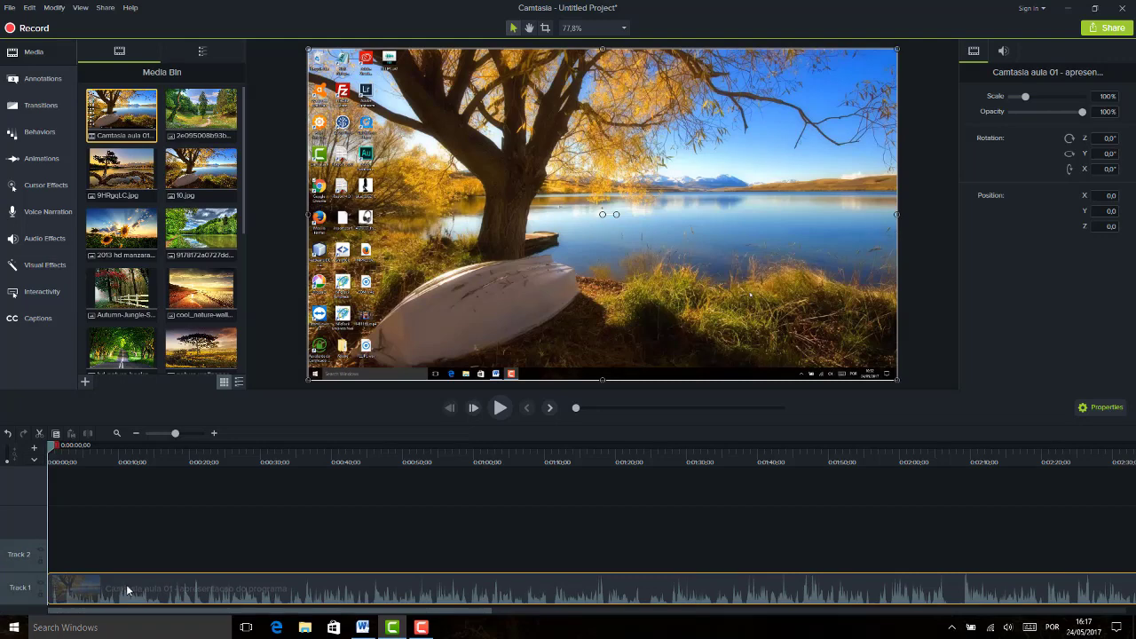
mouse_move(127, 570)
mouse_down()
mouse_move(123, 495)
mouse_move(116, 585)
mouse_move(111, 556)
mouse_up()
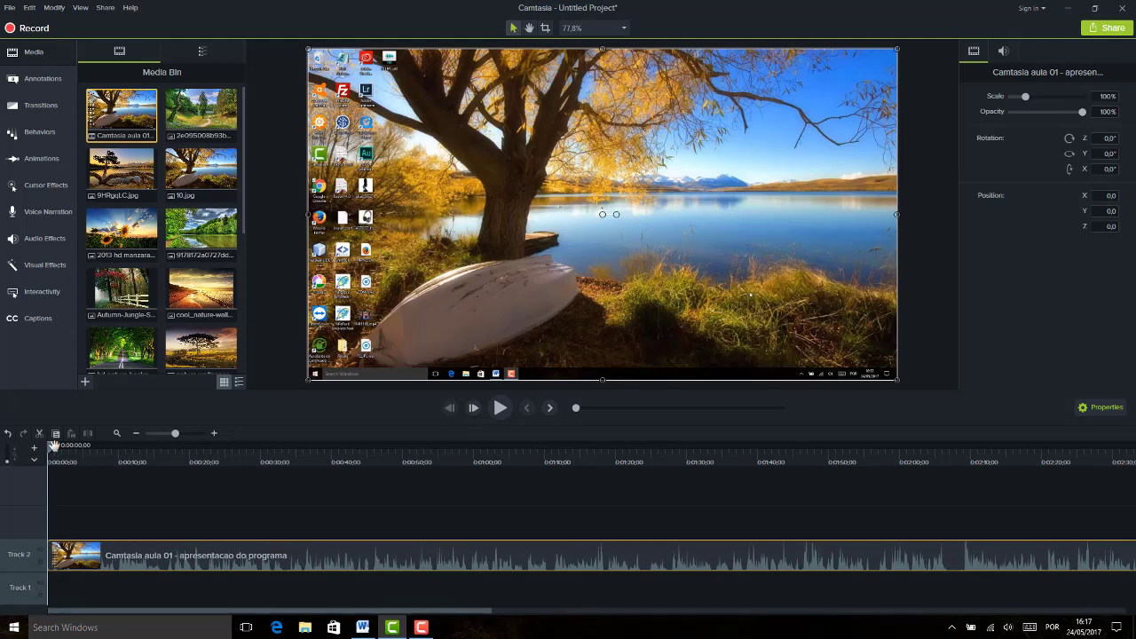
- Play the video from the start of the timeline for about five seconds and pause it
key(space)
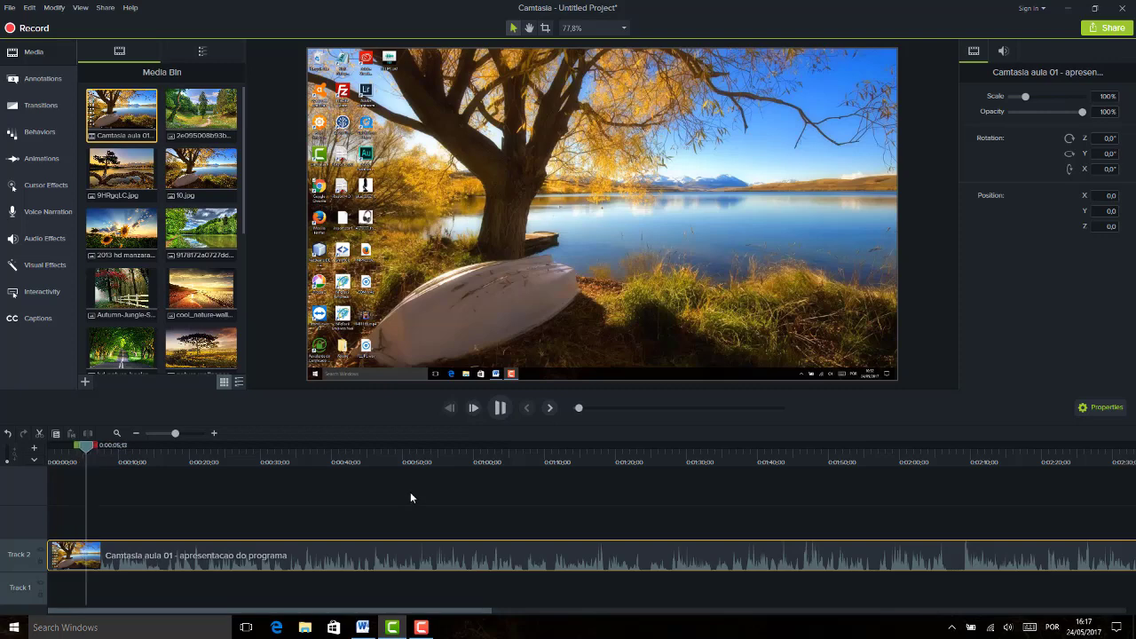
key(space)
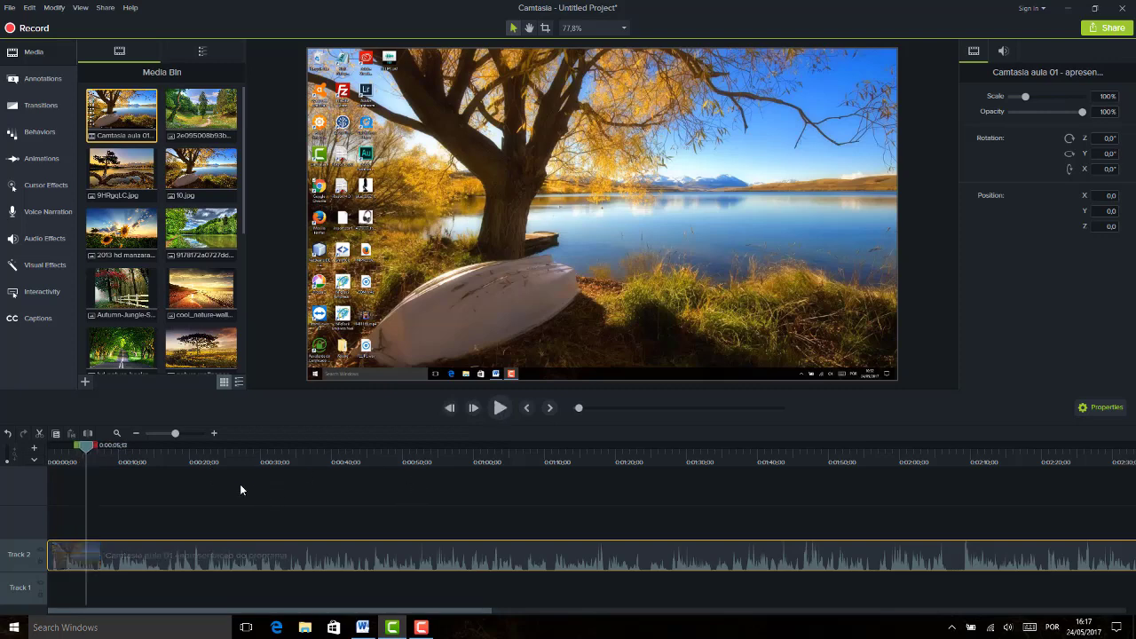
- Select the video on the canvas and try smaller sizes, ending with its scale at 95,8%
click(321, 162)
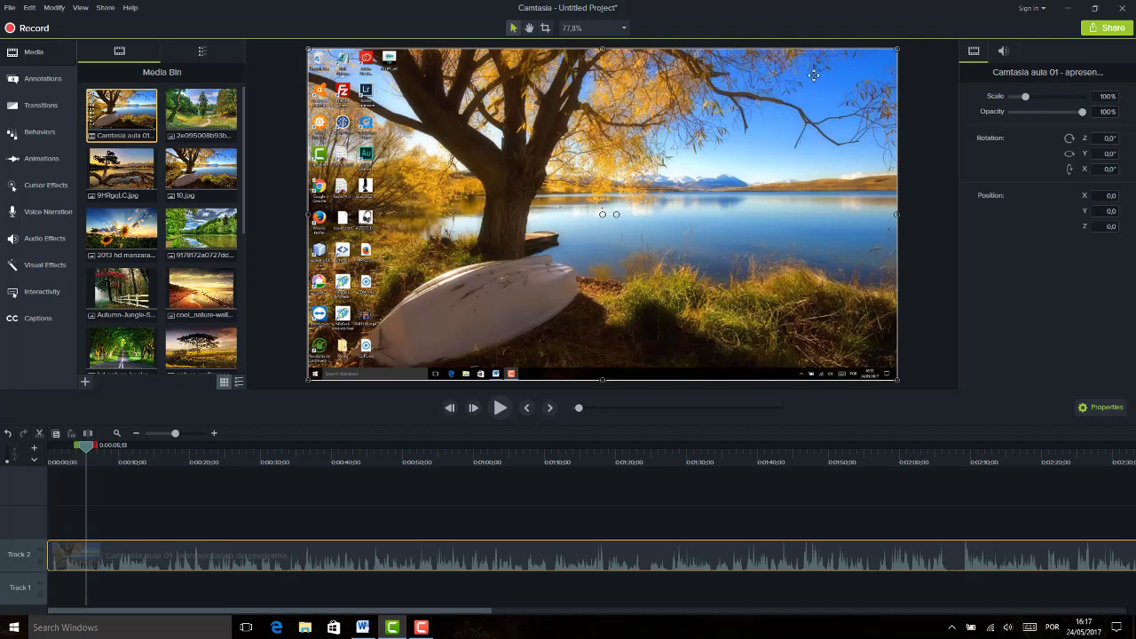
mouse_move(1028, 100)
mouse_down()
mouse_move(1062, 99)
mouse_move(1023, 100)
mouse_up()
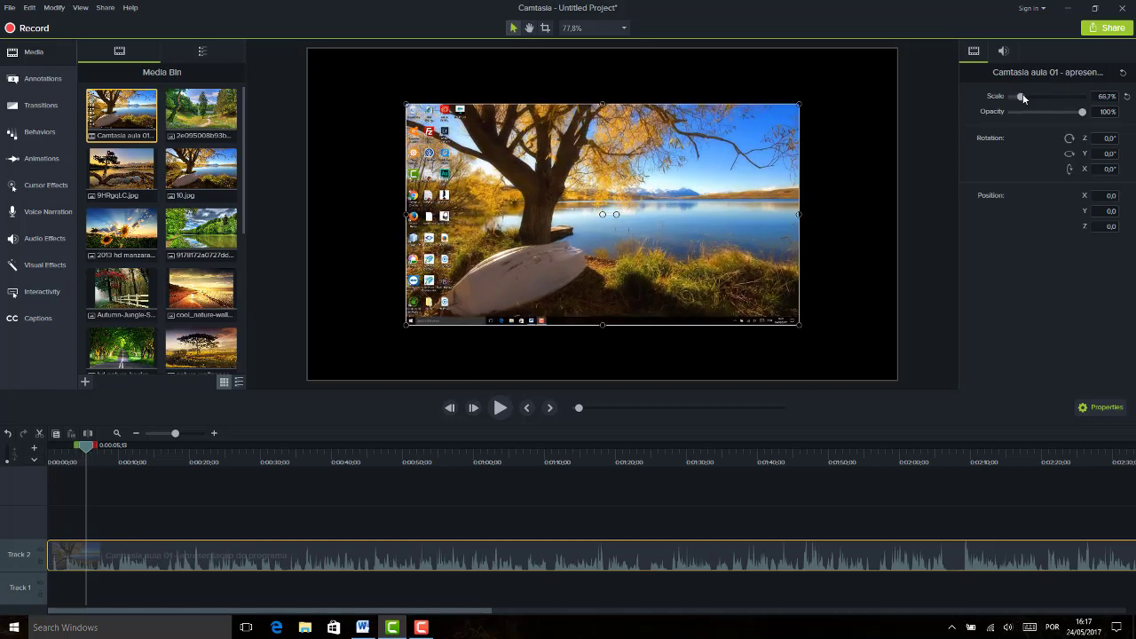
drag(1023, 97, 1027, 96)
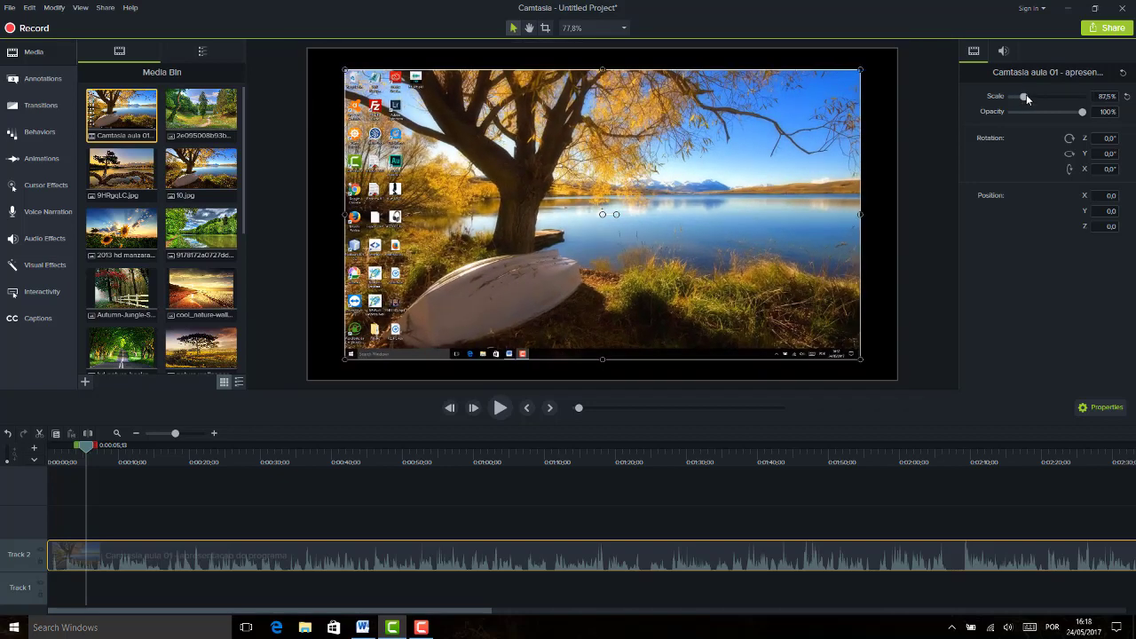
drag(1025, 96, 1027, 95)
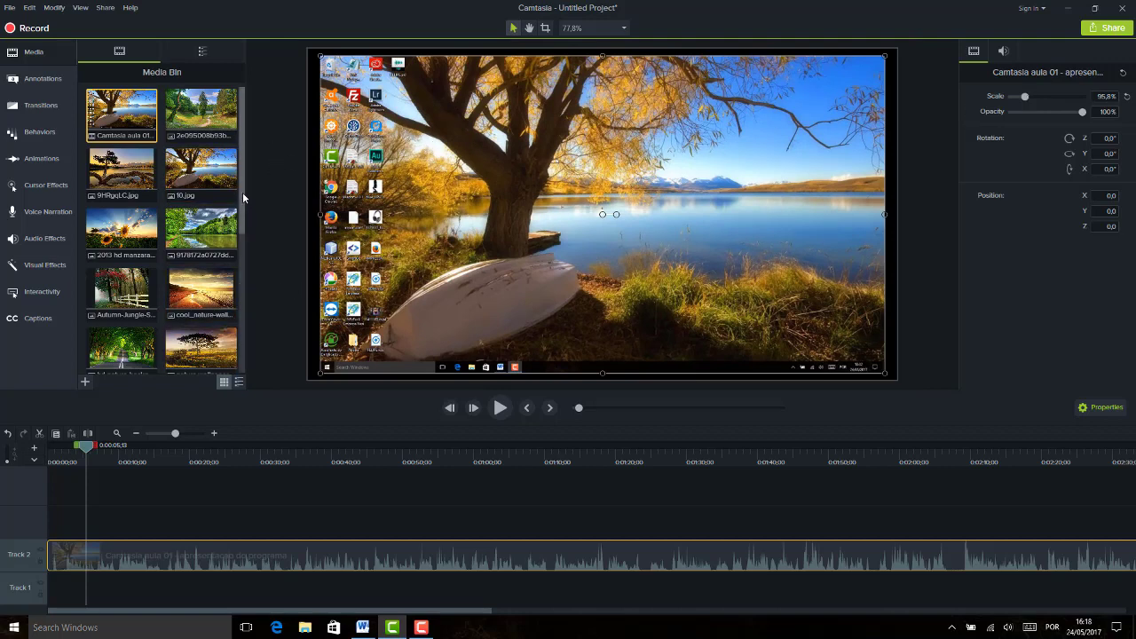
drag(242, 192, 262, 374)
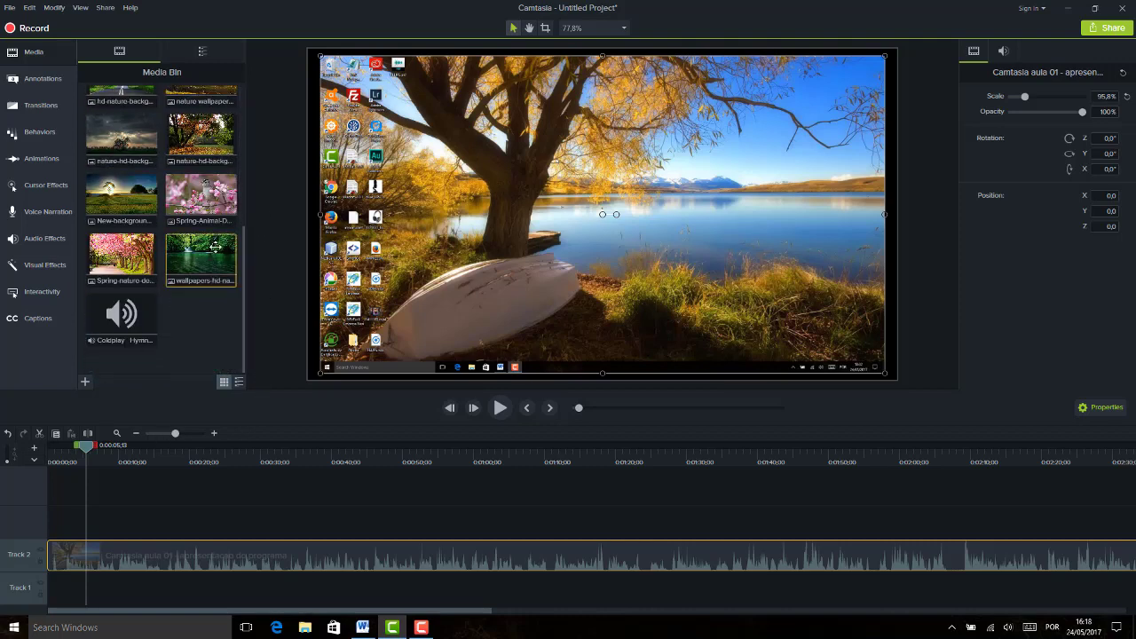
drag(244, 306, 242, 165)
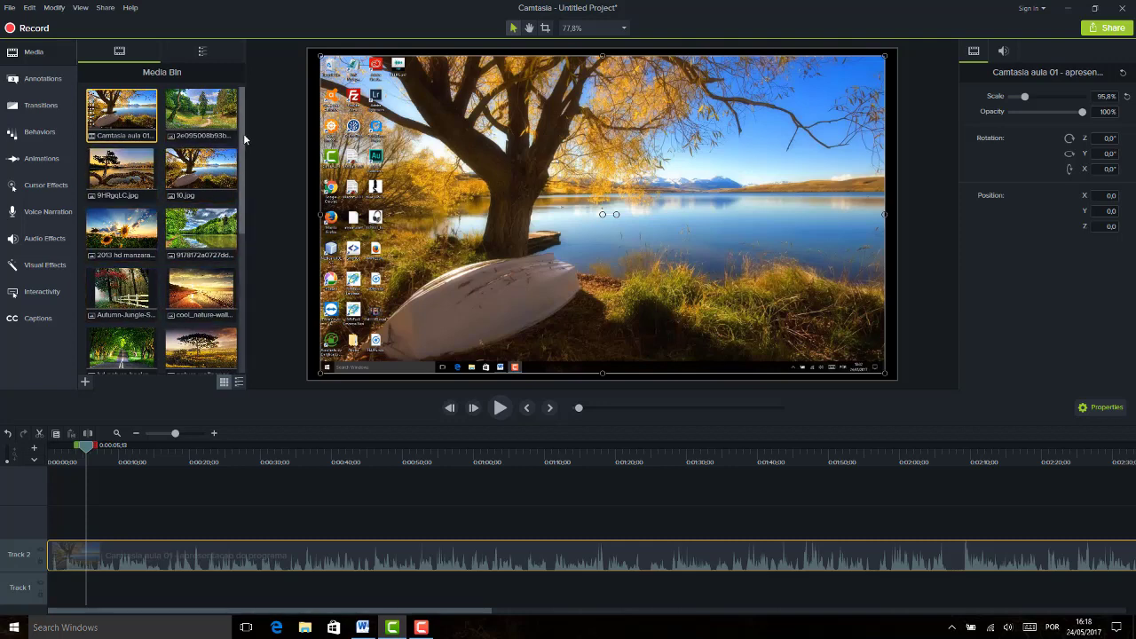
drag(244, 131, 245, 87)
drag(242, 128, 259, 291)
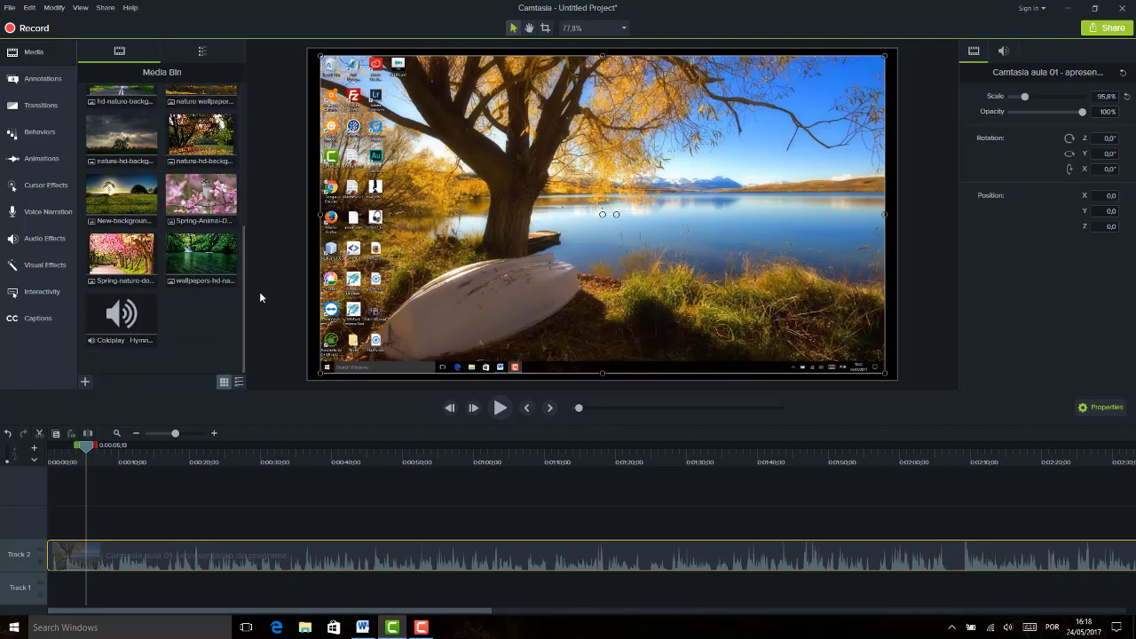